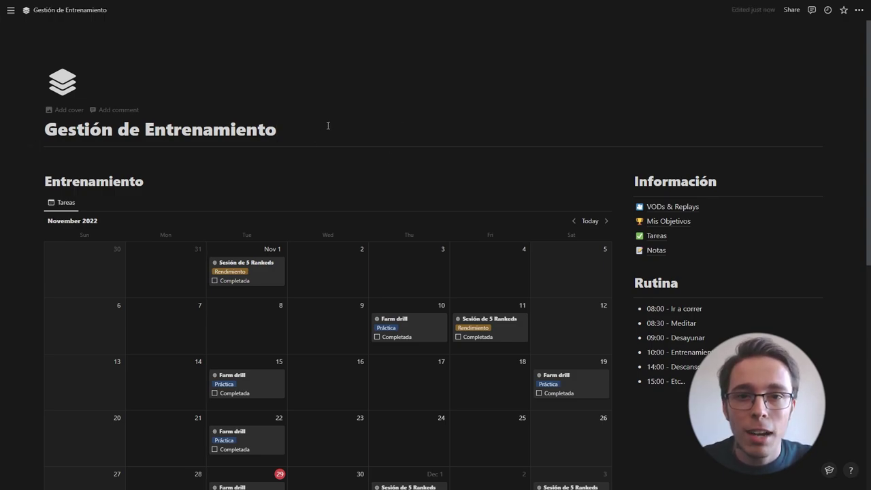
left_click_drag(293, 123, 191, 122)
key("BackSpace")
key("ctrl+z")
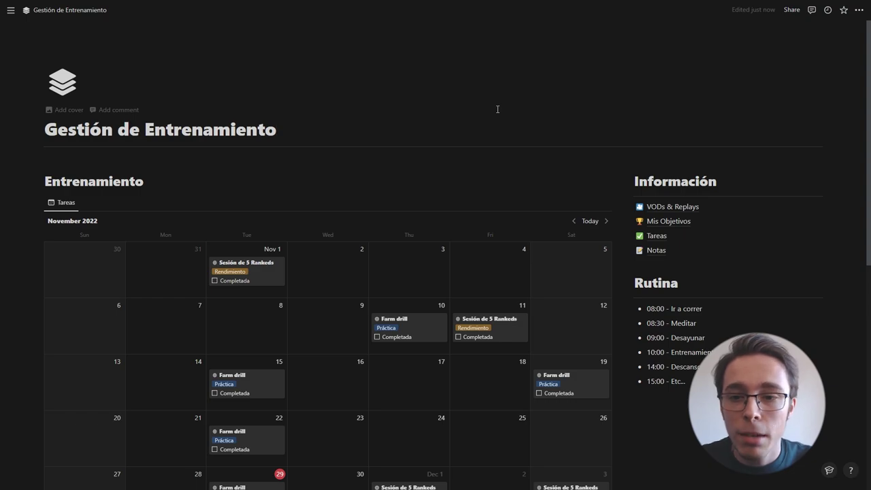
Step: Add a blank line below the page title's divider, trying out and erasing the sample text "asdasdasd"
key("Down")
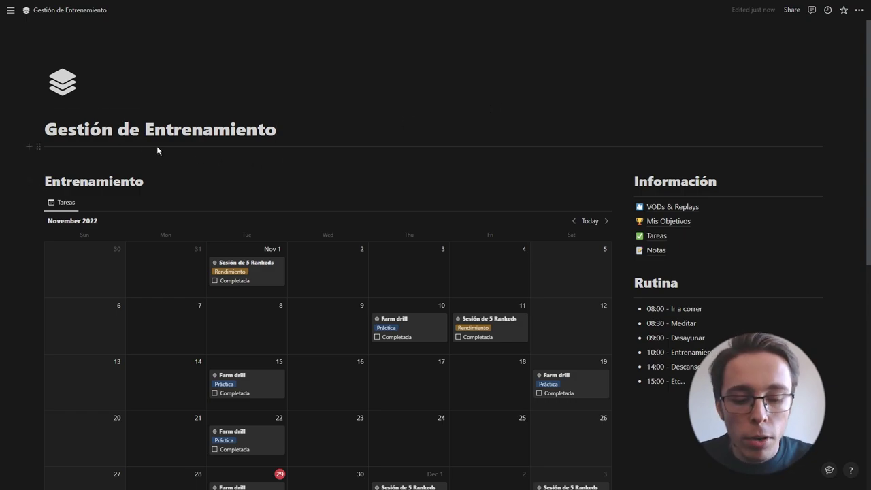
key("Return")
type("asdasdasd")
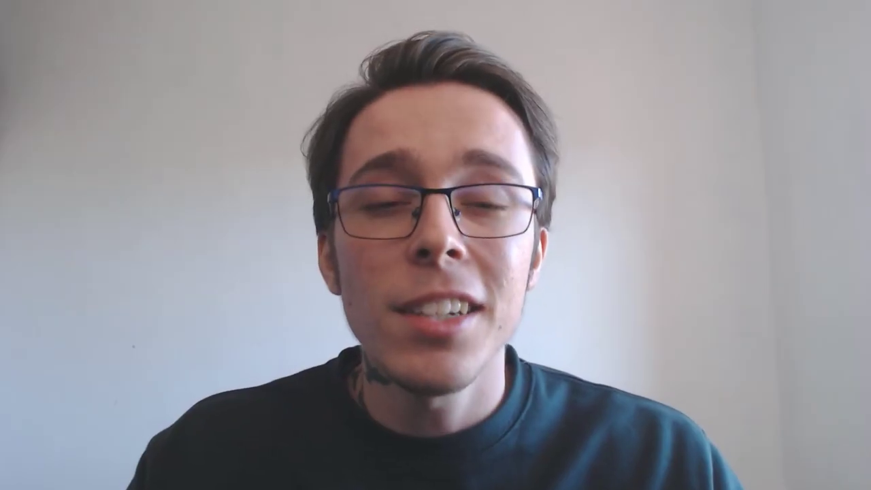
key("BackSpace")
key("BackSpace")
key("BackSpace")
key("BackSpace")
key("BackSpace")
key("BackSpace")
key("BackSpace")
key("BackSpace")
key("BackSpace")
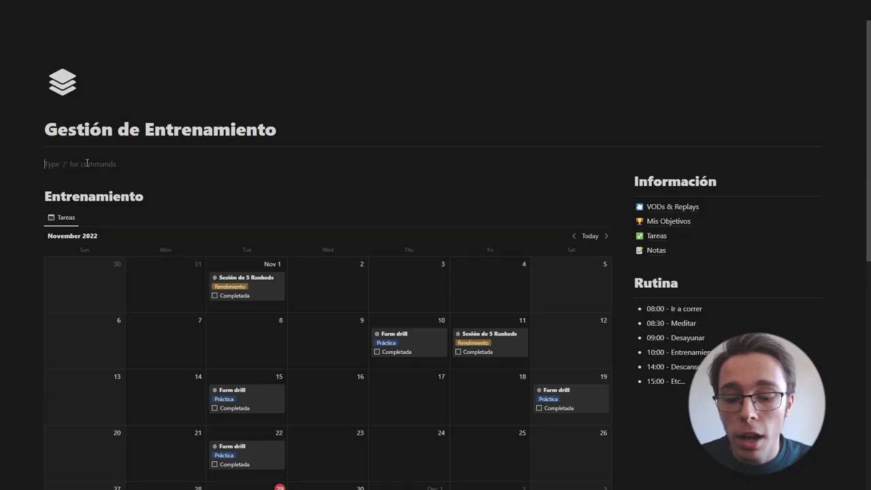
Step: Enter the sample line "asdasdasd" under the title's divider and browse the available block types on the line below it
type("asdasdasd")
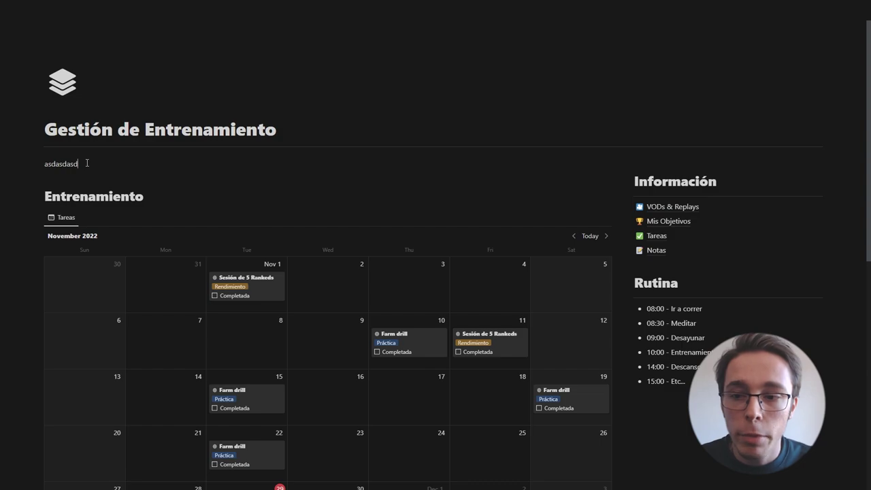
key("Return")
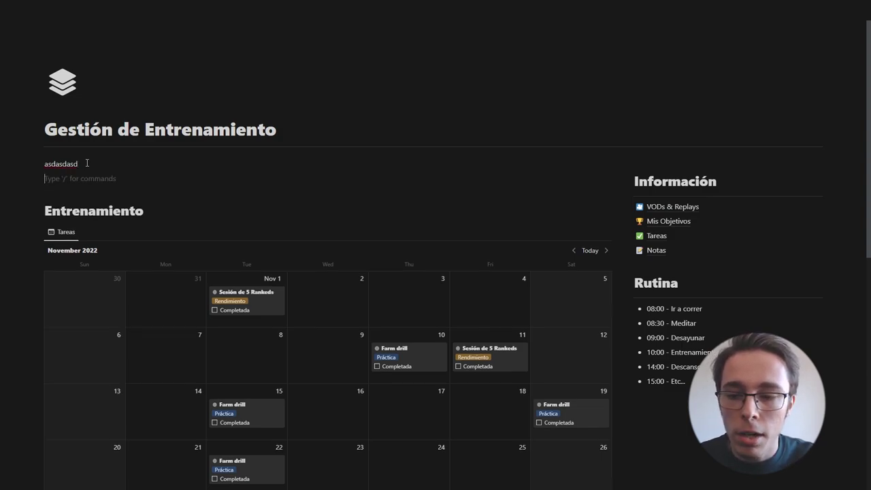
type("/")
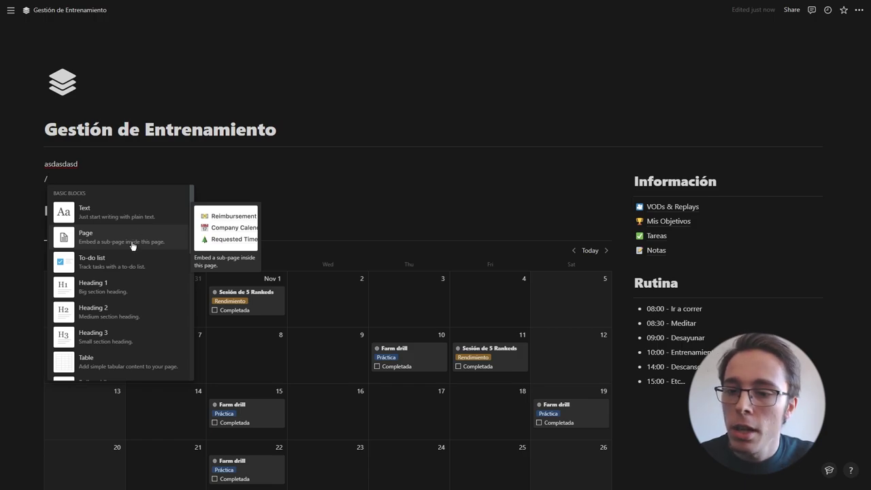
scroll(125, 241, "down", 1)
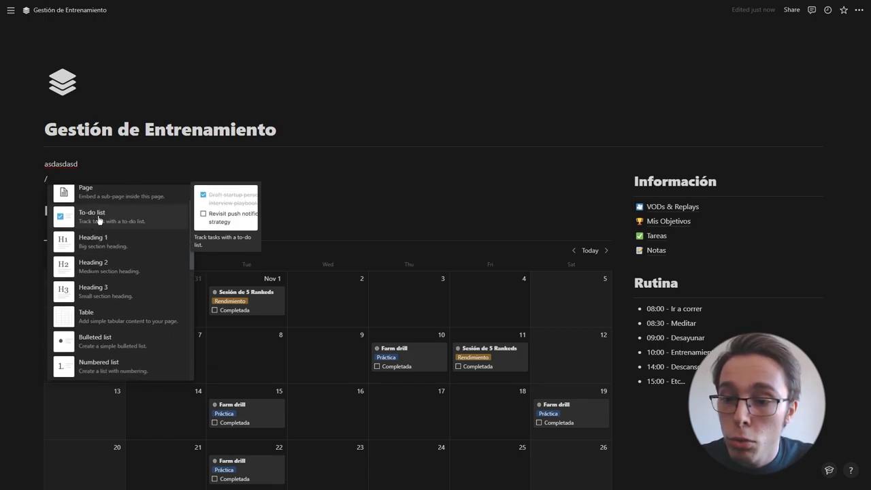
scroll(112, 238, "down", 5)
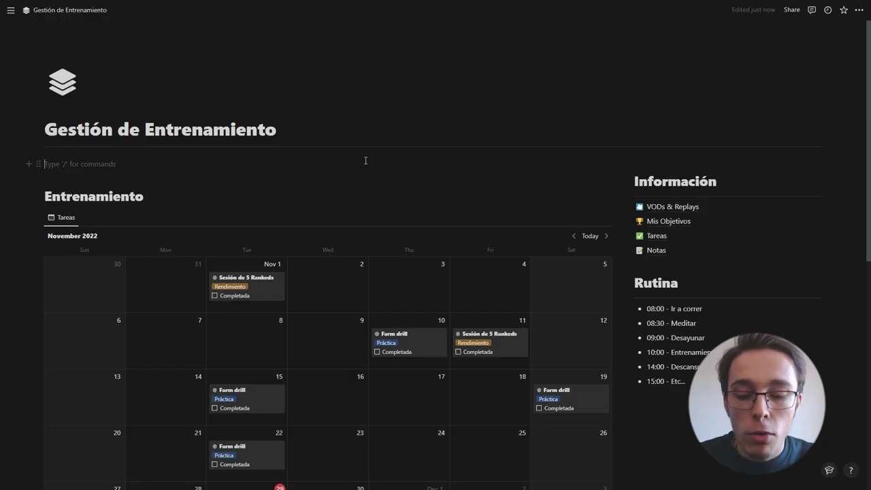
Step: Insert a full-page database on the empty line below the title's divider and name it "Tareas de Equipo"
type("/")
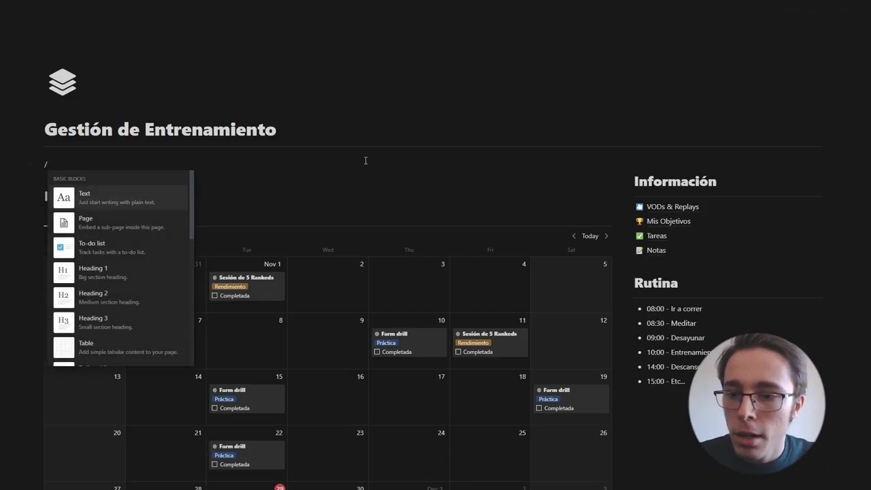
type("data")
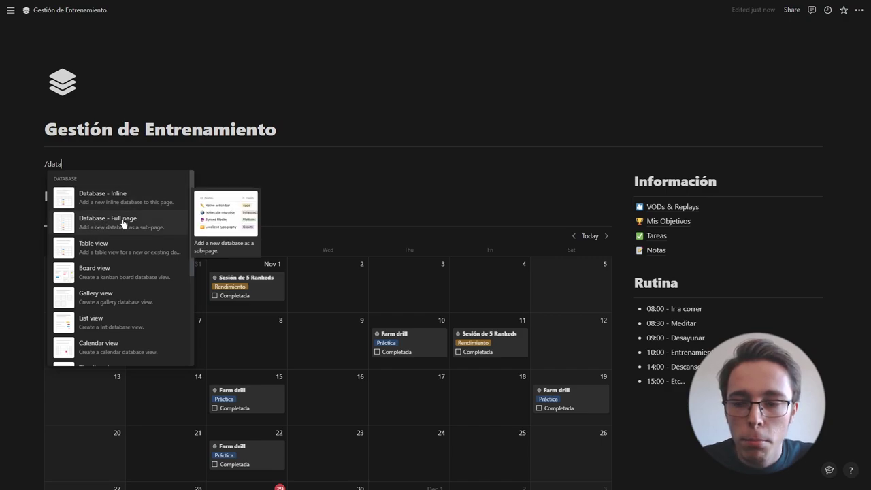
left_click(124, 225)
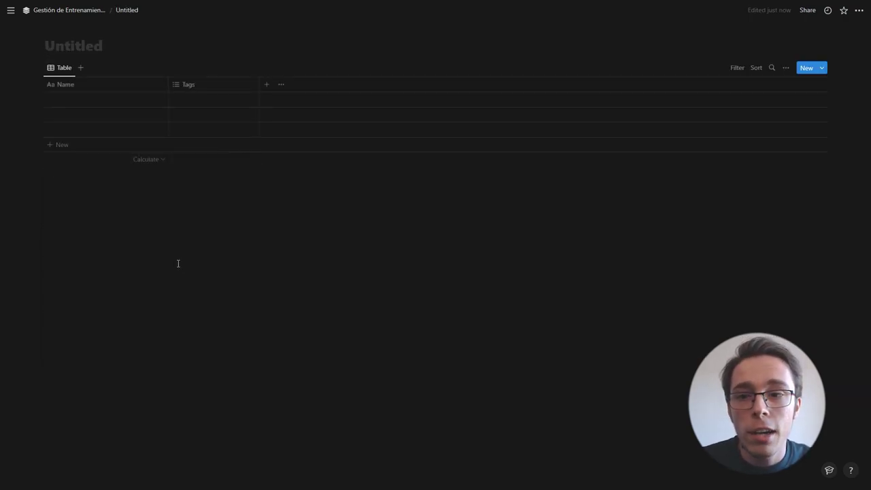
type("Tareas de Equipo")
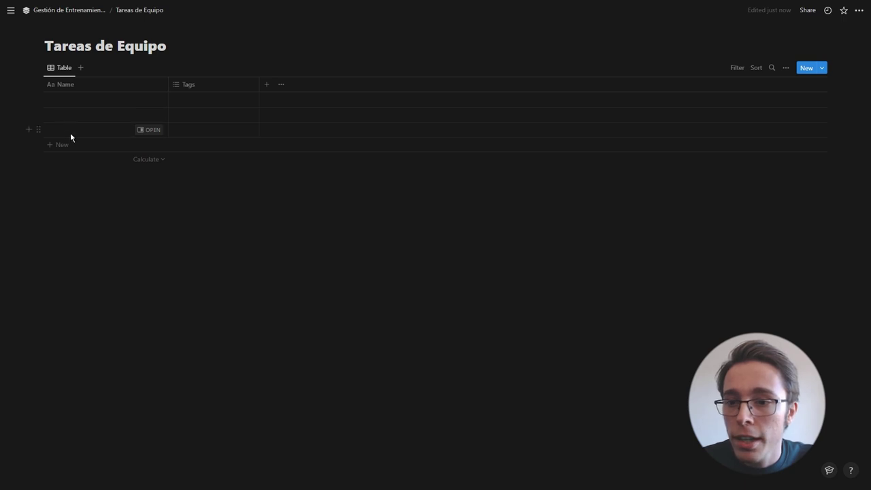
Step: Open the page of the database's first empty row and title it "Revisar Scrims"
left_click_drag(204, 91, 223, 89)
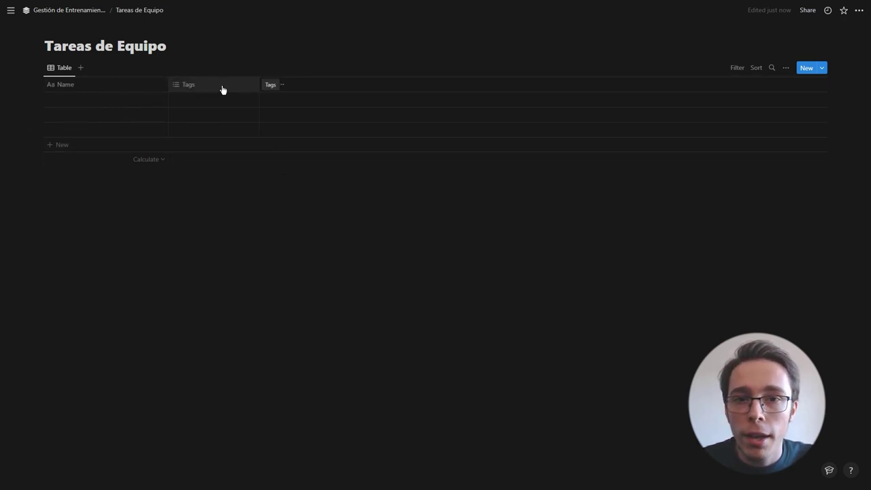
left_click_drag(221, 90, 219, 91)
left_click(151, 100)
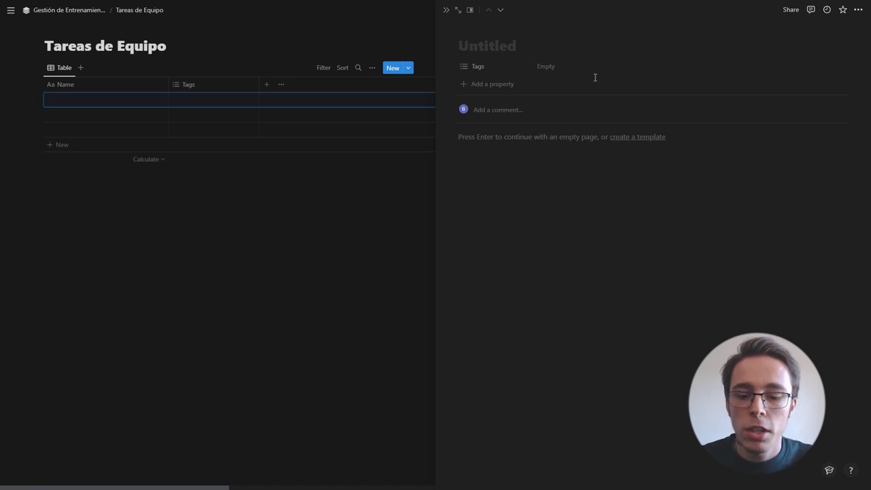
type("Revis")
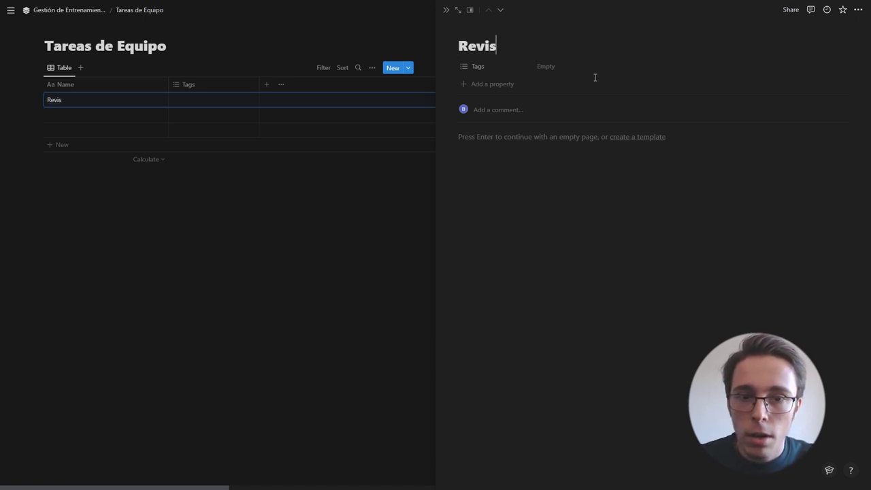
type("ar Scrims")
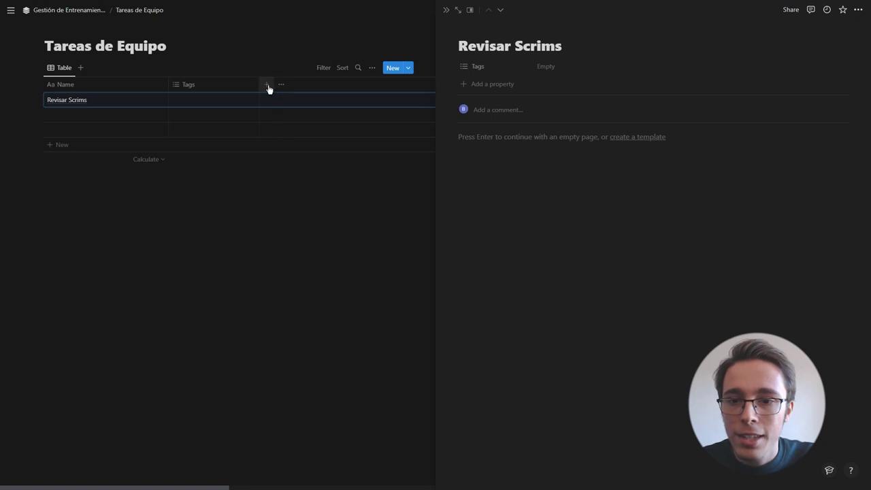
Step: Add a Date property to the Tareas de Equipo database and name it "Fecha"
left_click(285, 42)
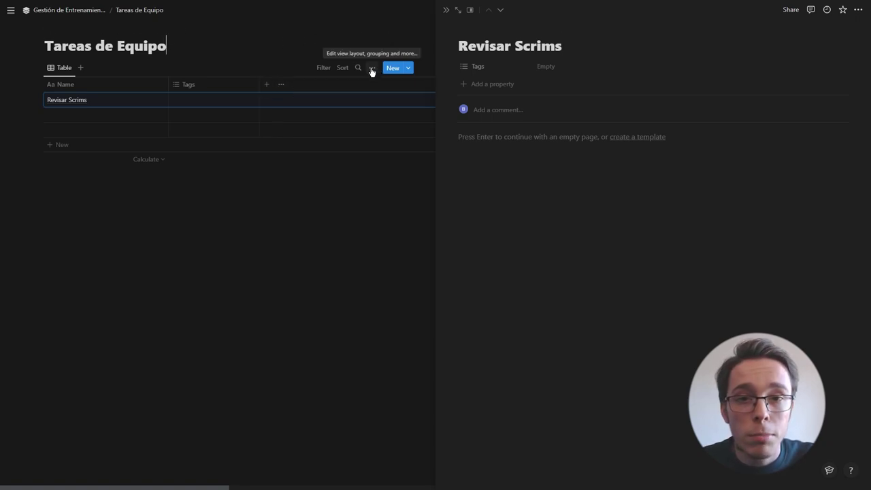
left_click(371, 68)
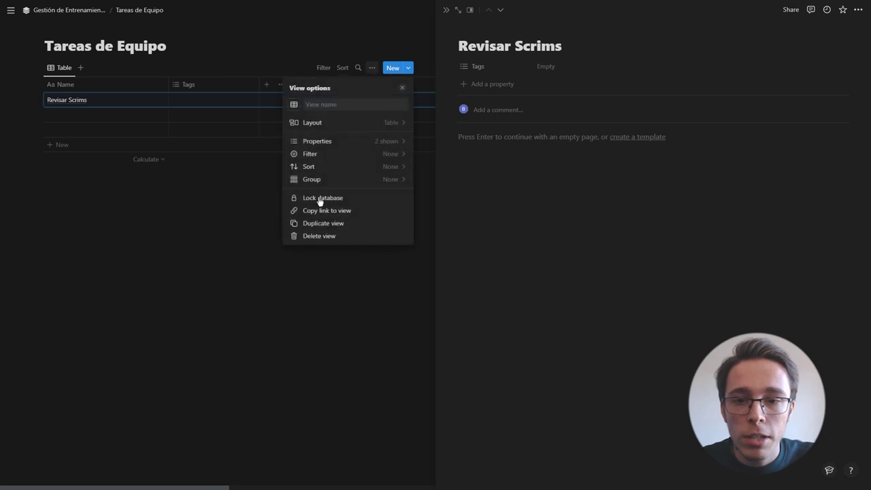
left_click(335, 143)
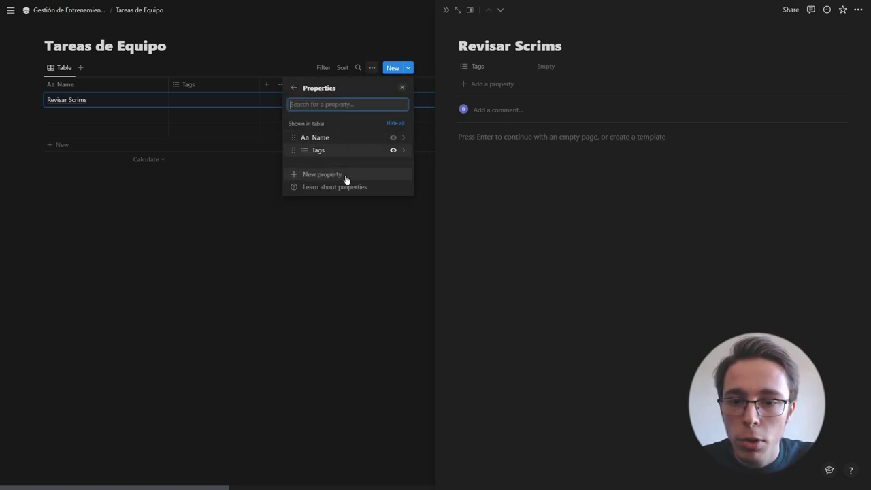
left_click(336, 177)
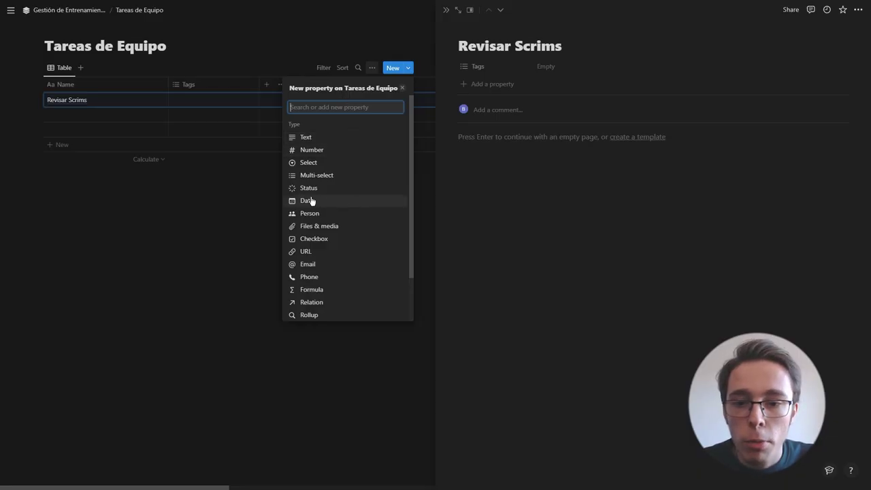
left_click(341, 202)
left_click(330, 104)
key("BackSpace")
key("BackSpace")
type("Fec")
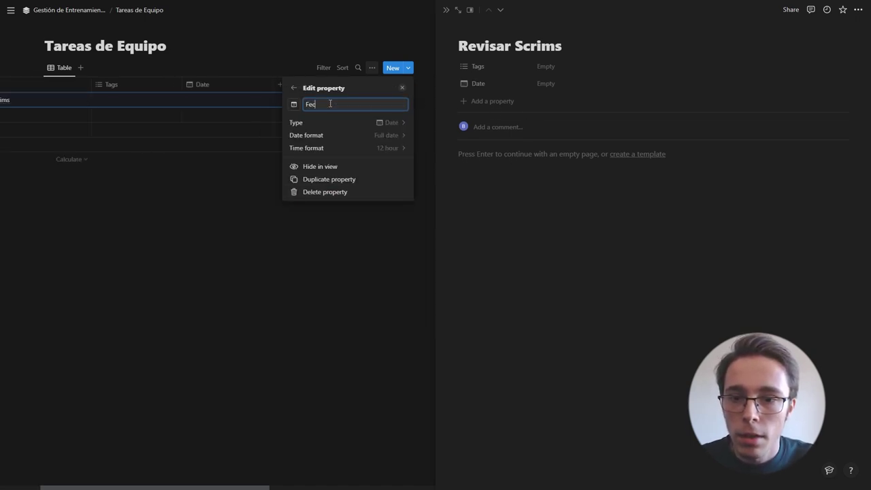
type("ha")
left_click(313, 89)
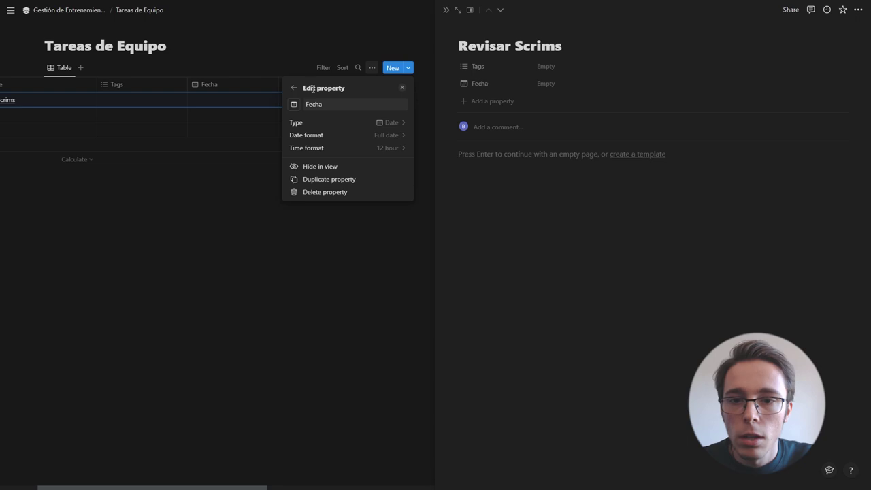
left_click(238, 229)
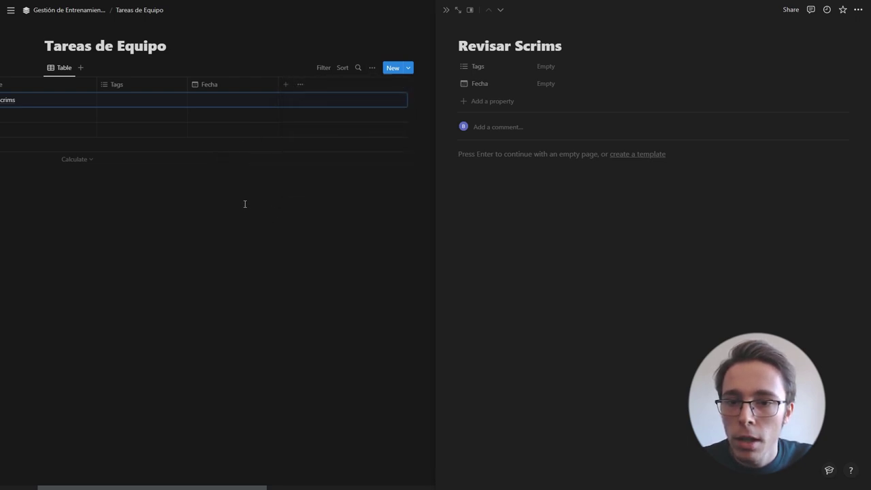
Step: Set the Fecha of Revisar Scrims to November 30, 2022, and add a Checkbox property to the database
left_click(547, 84)
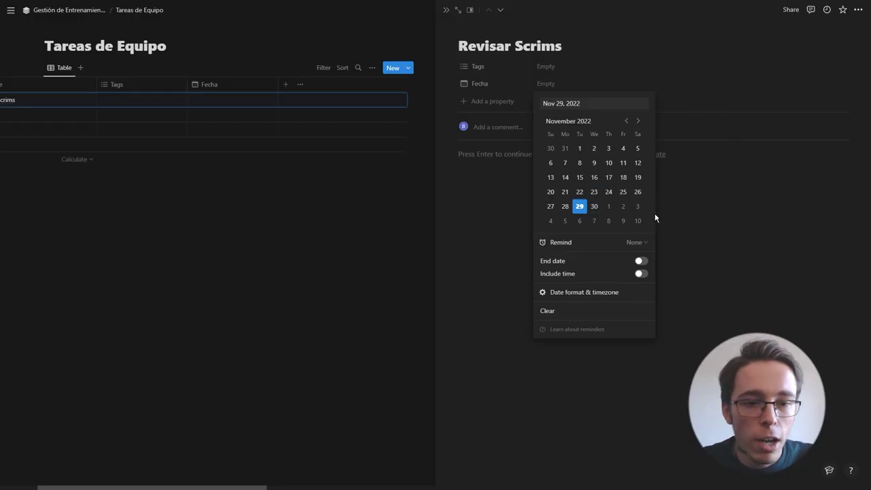
left_click(595, 209)
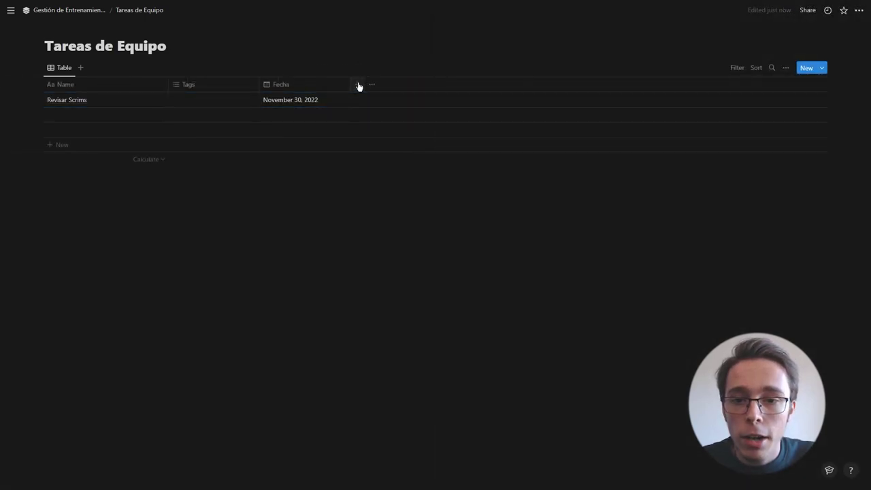
left_click(358, 85)
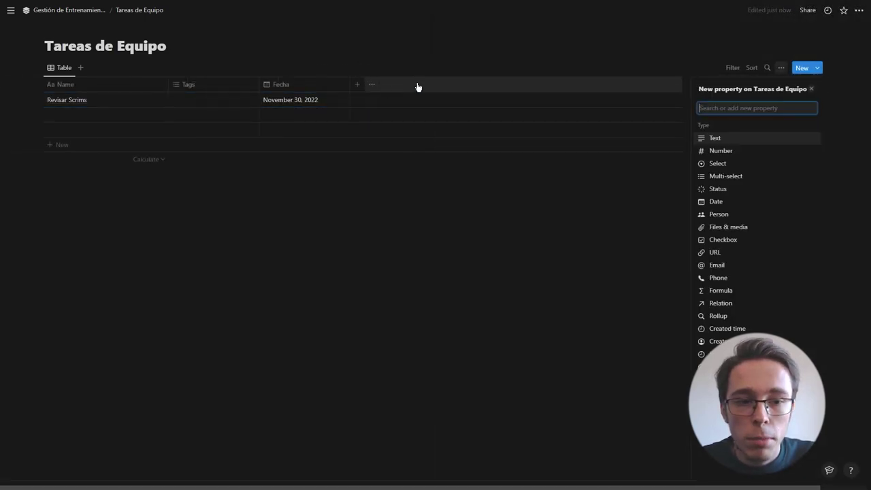
left_click(734, 240)
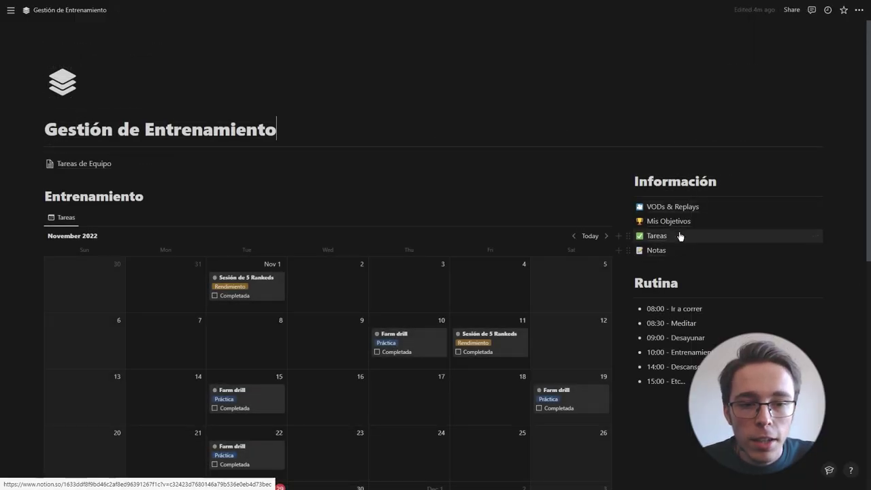
Step: Open the Tareas database and look at the property types available for its Tipo de Tarea column
left_click(657, 237)
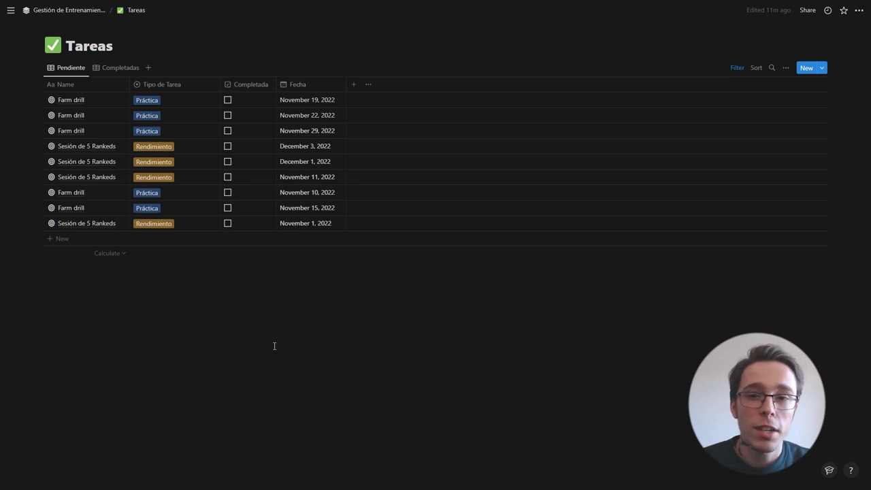
left_click(191, 85)
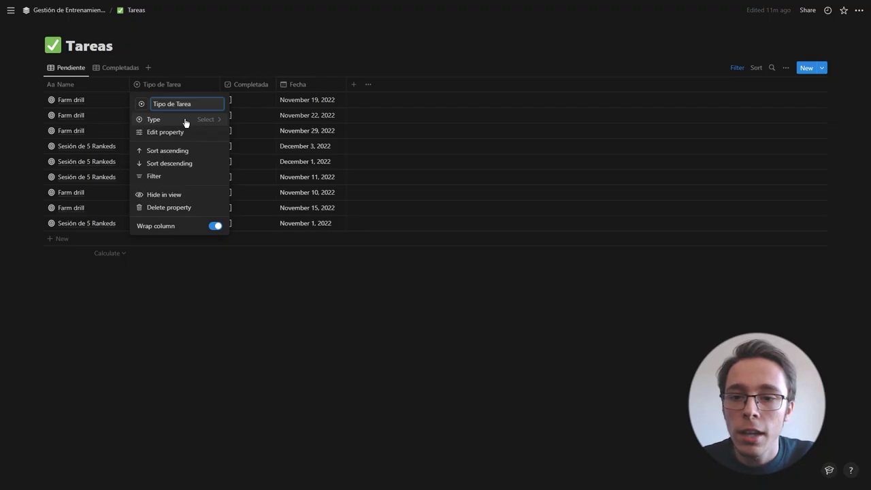
left_click(184, 118)
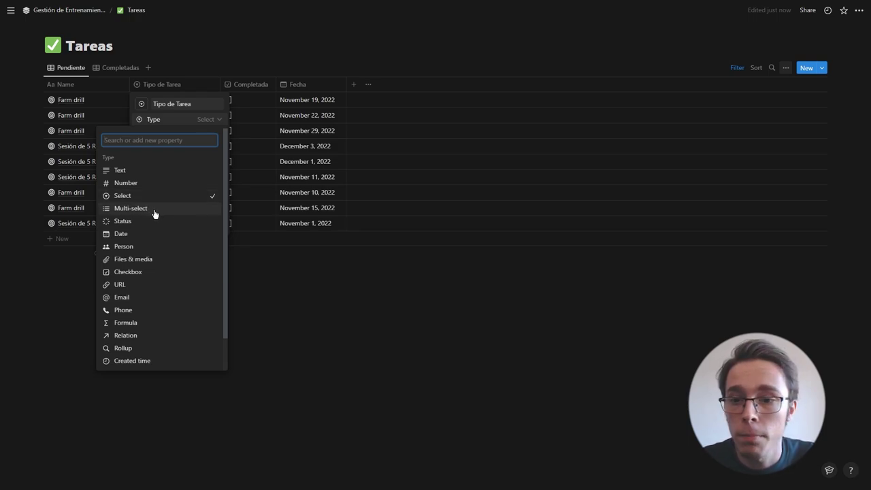
left_click(228, 54)
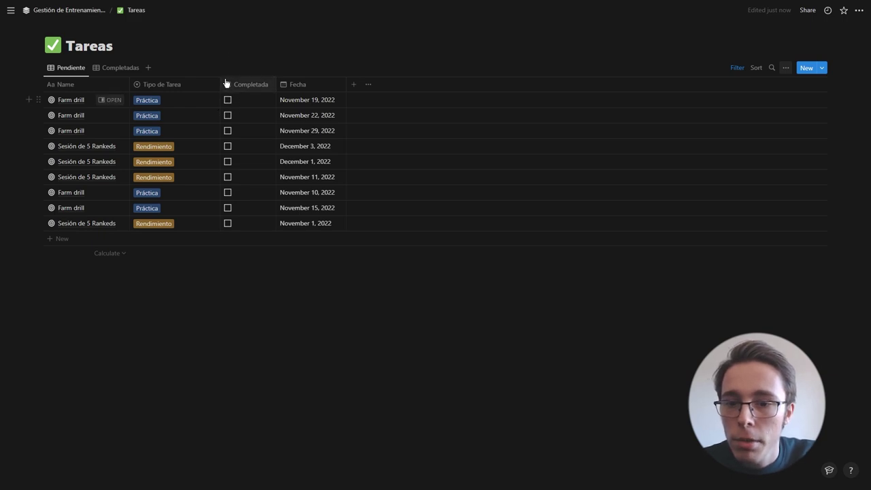
Step: Return to the Gestión de Entrenamiento page and insert a calendar view below Tareas de Equipo with Tareas as its data source
left_click(64, 10)
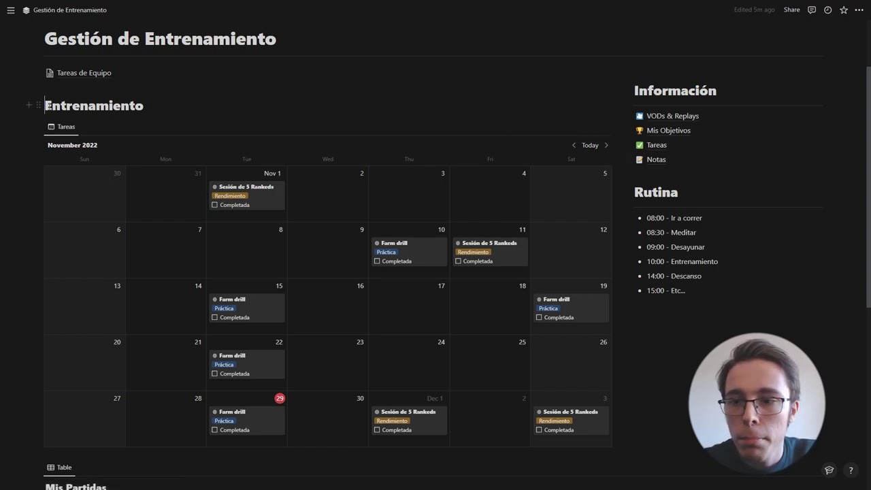
left_click(199, 90)
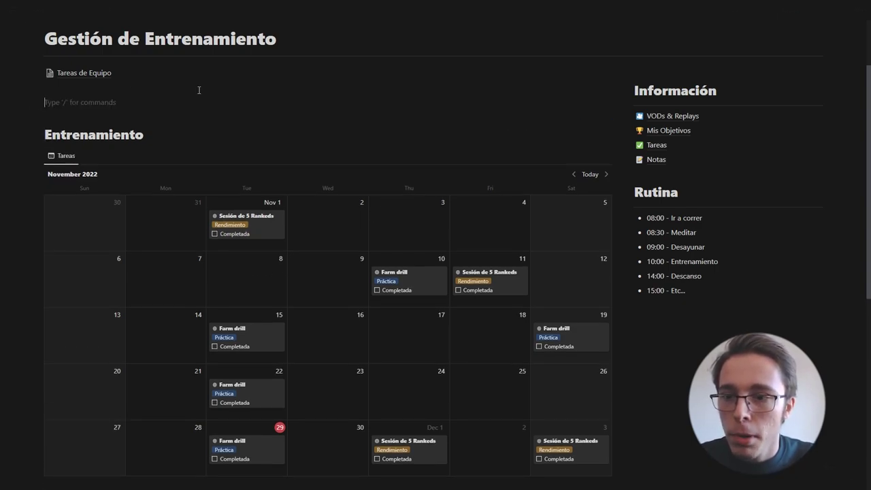
type("/")
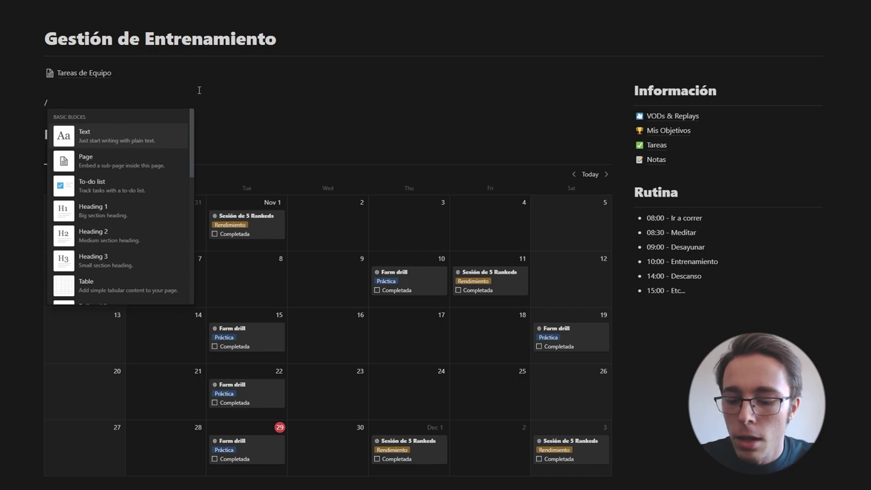
type("calendar")
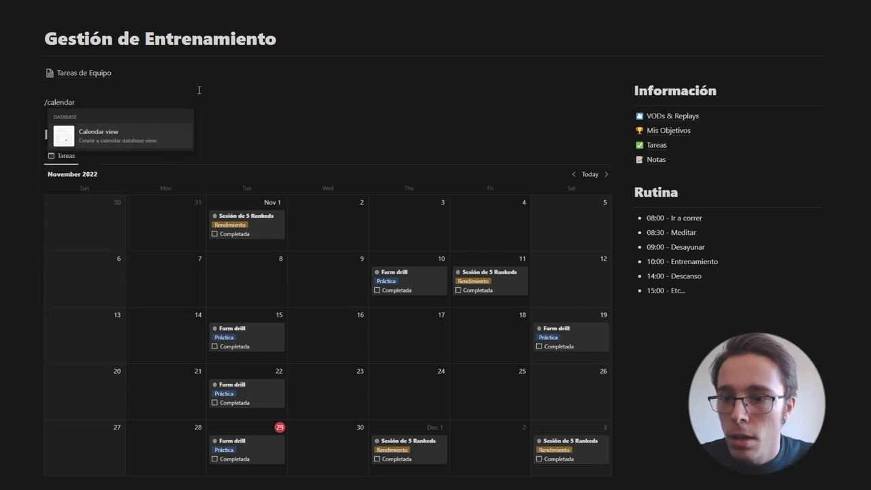
key("Return")
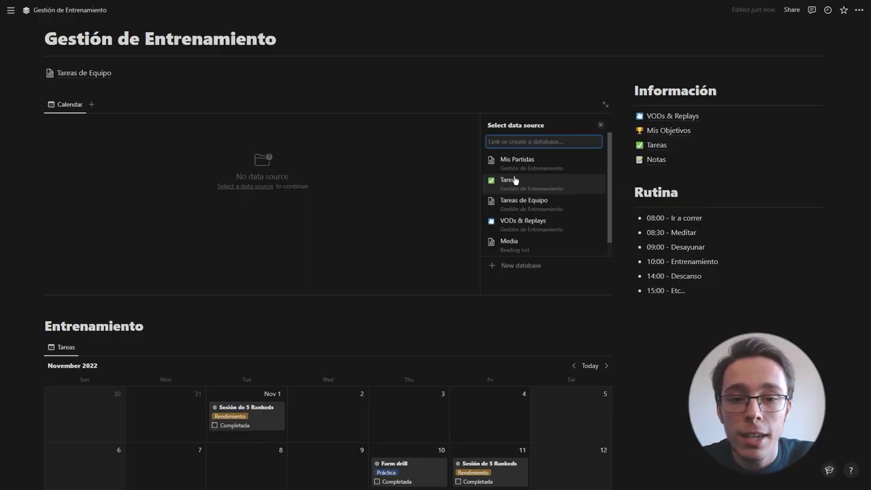
left_click(576, 182)
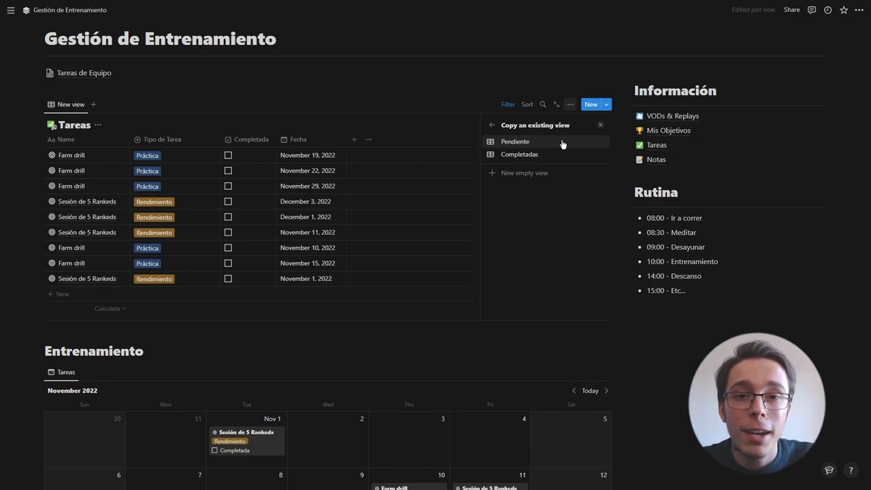
Step: Create a new empty calendar view named "Calendario" with the database title hidden
left_click(523, 175)
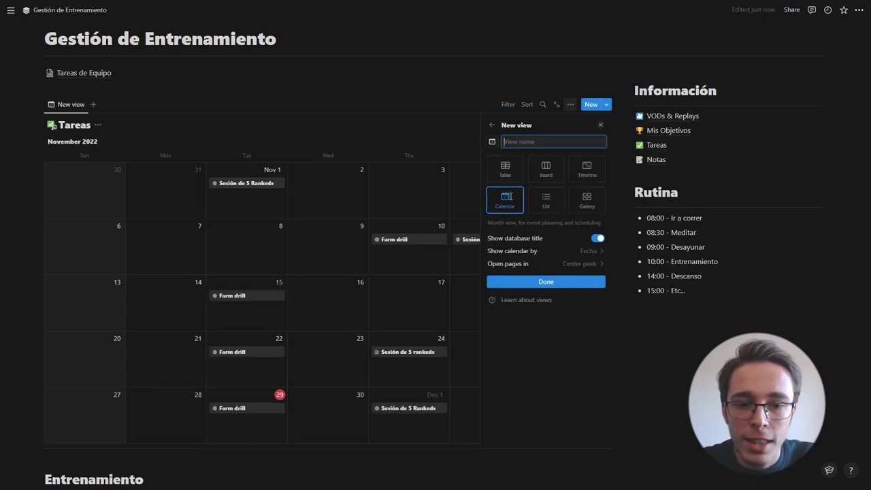
type("Calendario")
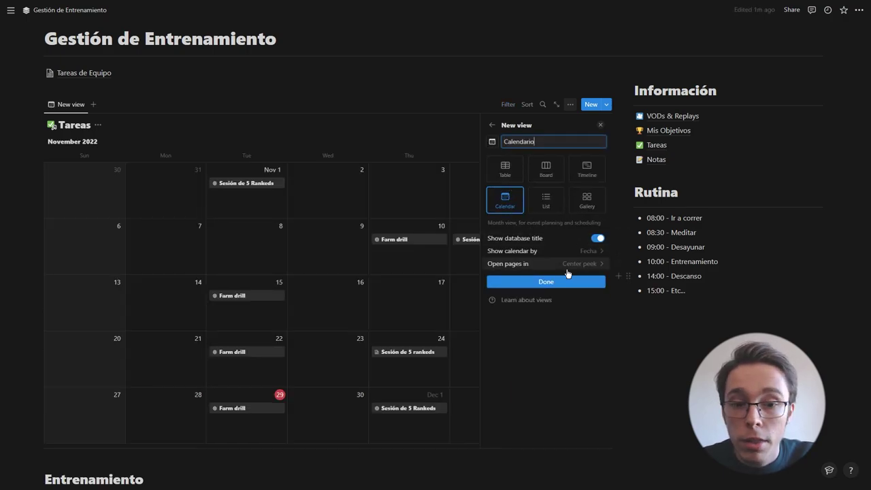
left_click(598, 239)
left_click(597, 239)
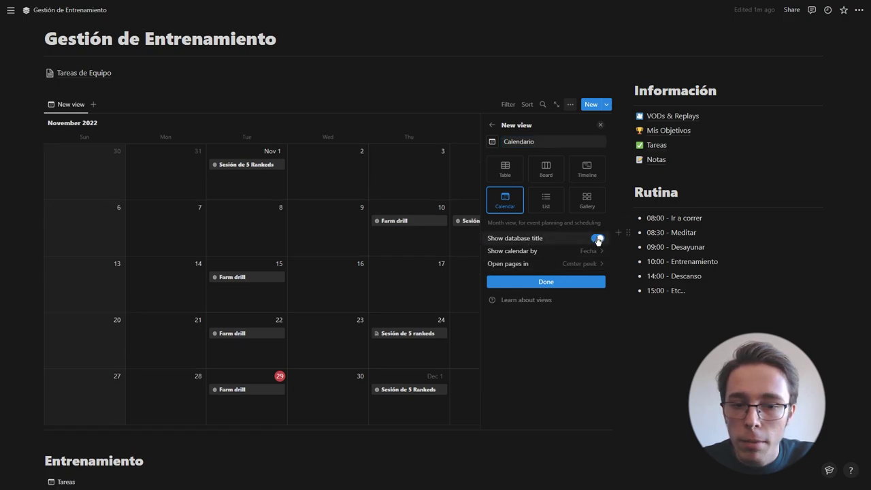
left_click(555, 284)
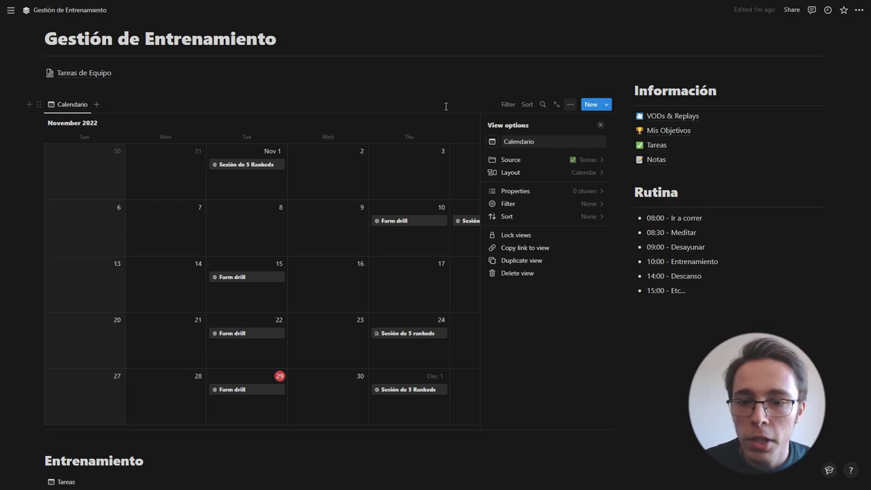
key("Escape")
Step: Compare the new calendar with the one under Entrenamiento, and review the Tareas database it draws from
scroll(315, 260, "down", 5)
scroll(292, 268, "down", 2)
scroll(292, 268, "up", 2)
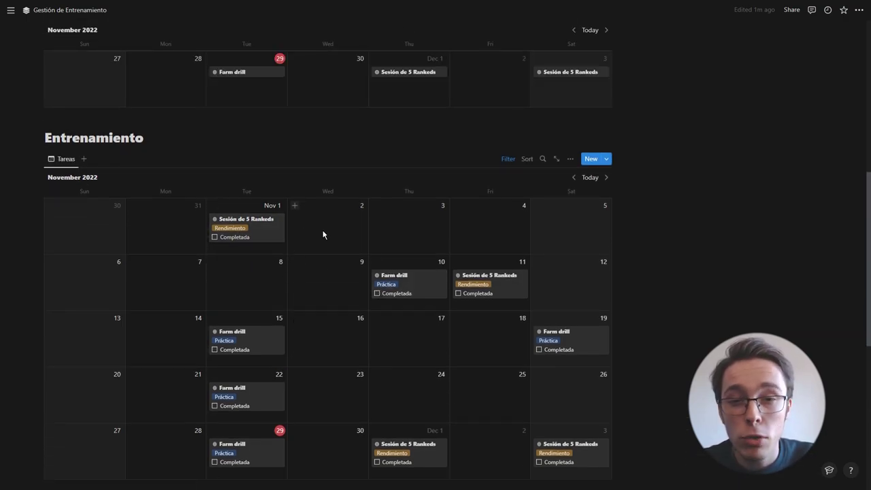
scroll(322, 235, "up", 5)
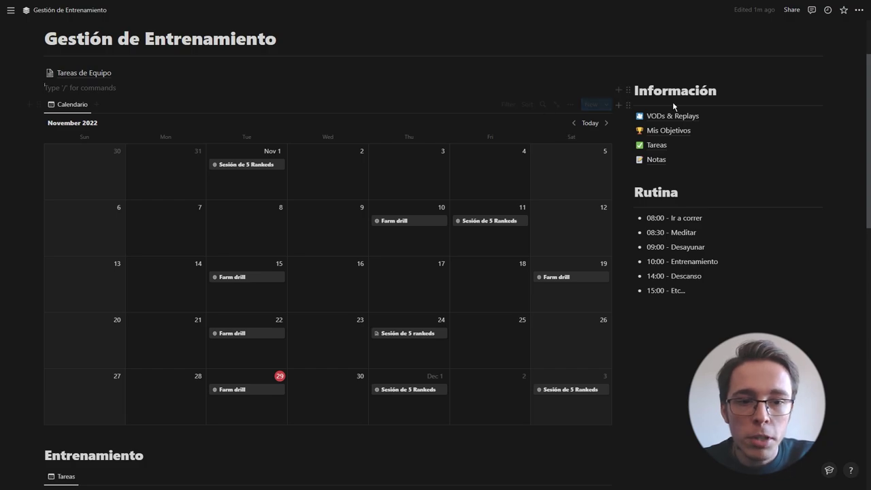
left_click(656, 145)
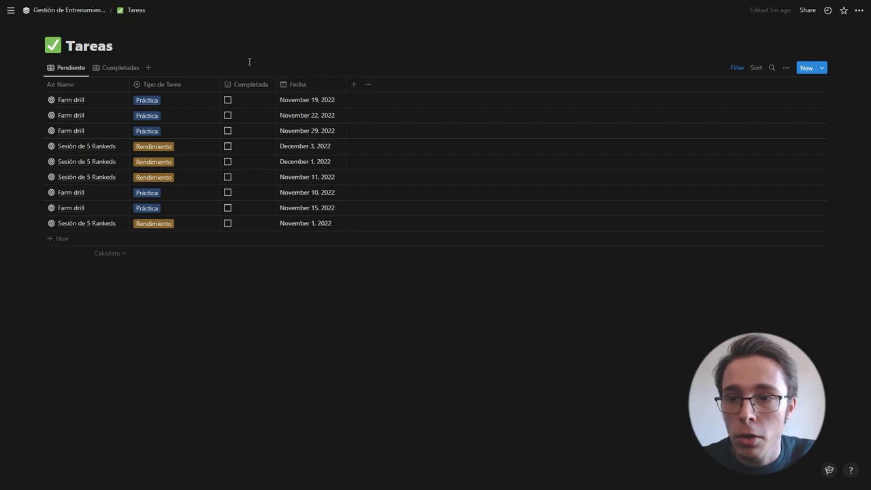
key("alt+Left")
scroll(344, 248, "up", 4)
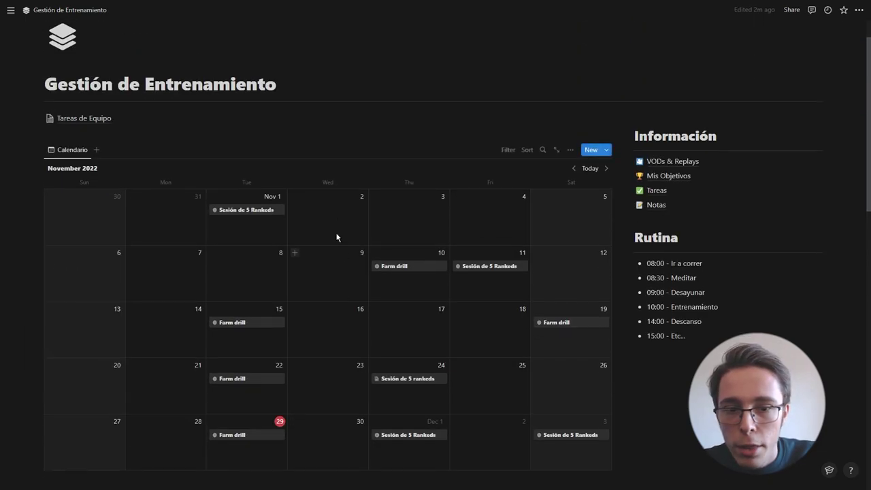
Step: Show the Tipo de Tarea and Completada properties on the cards of the Calendario view
left_click(570, 151)
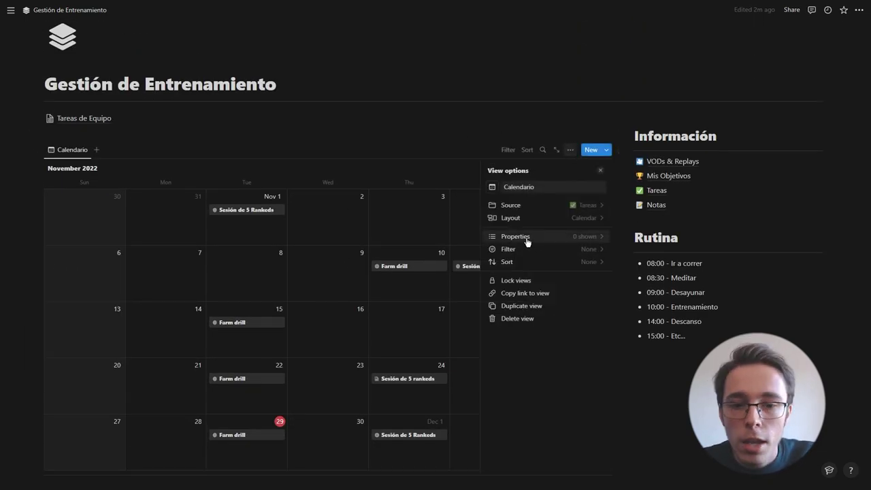
left_click(561, 237)
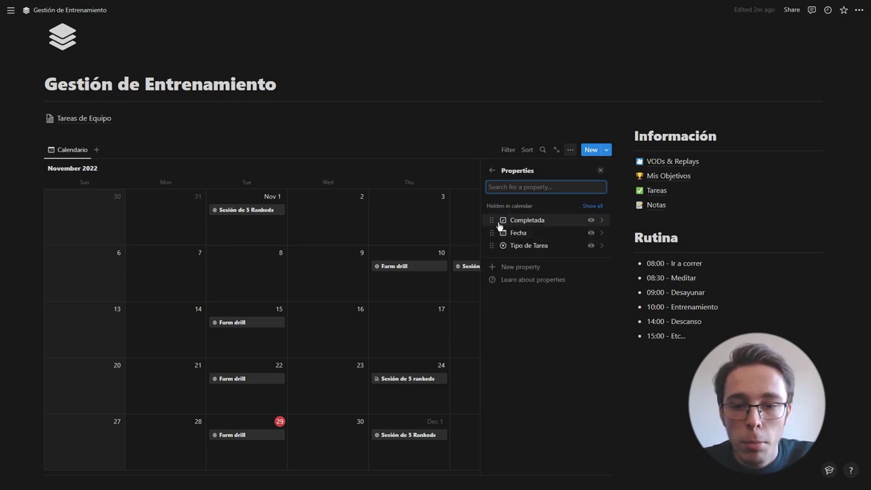
left_click(591, 245)
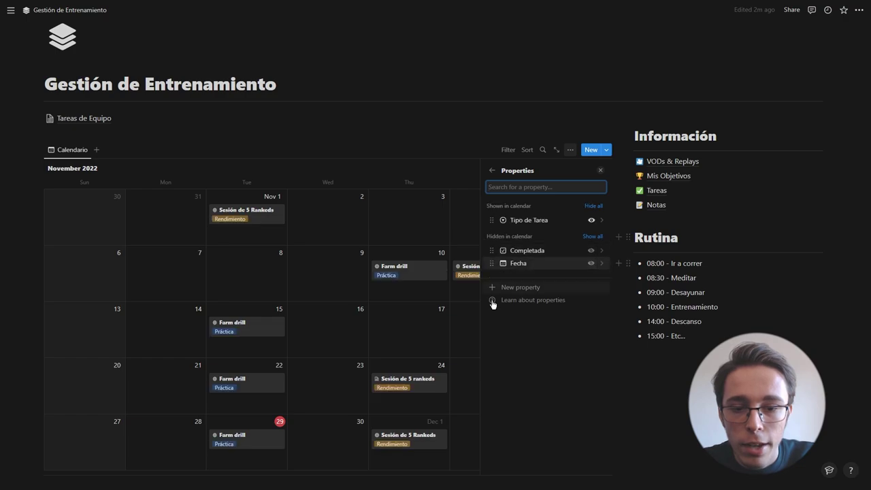
left_click(590, 250)
left_click(505, 199)
scroll(505, 199, "down", 1)
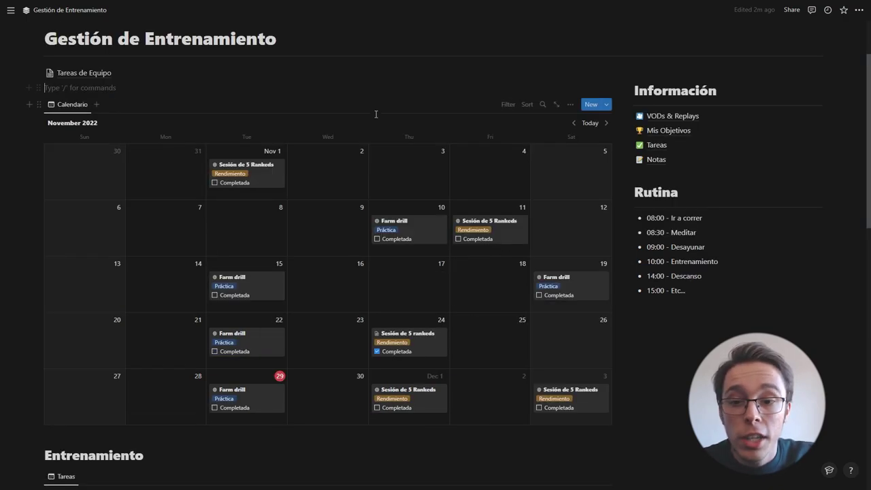
Step: Mark the tasks of November 10, 11, 15 and 22 as Completada in the page's calendars
left_click(377, 238)
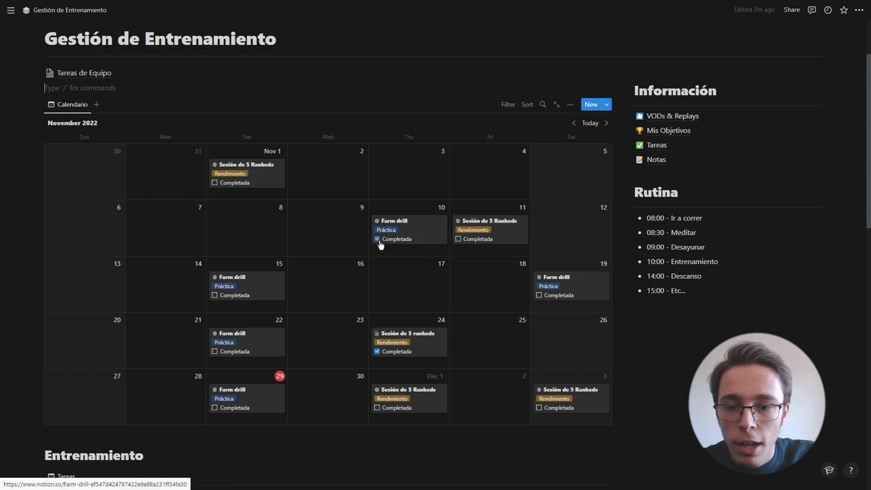
left_click(459, 239)
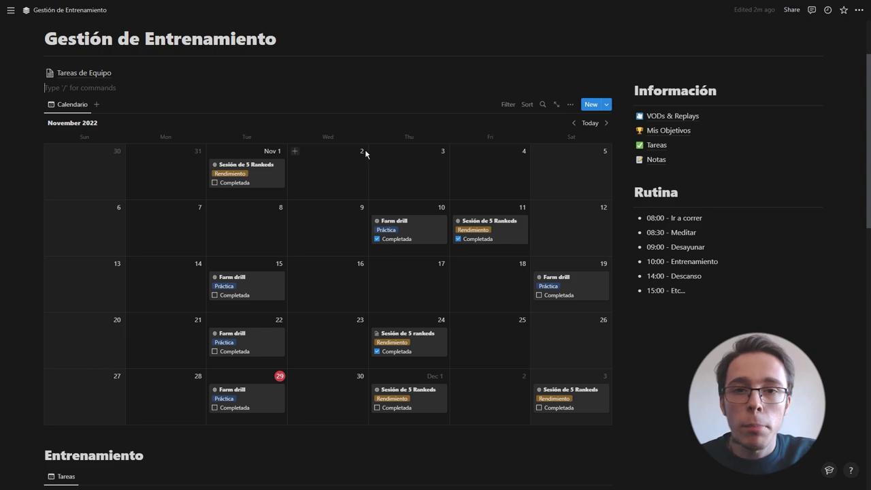
scroll(357, 161, "down", 6)
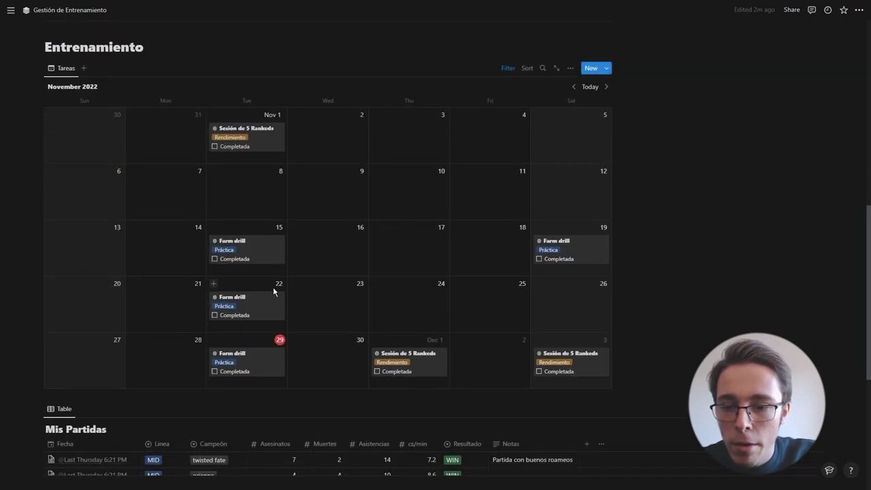
left_click(215, 259)
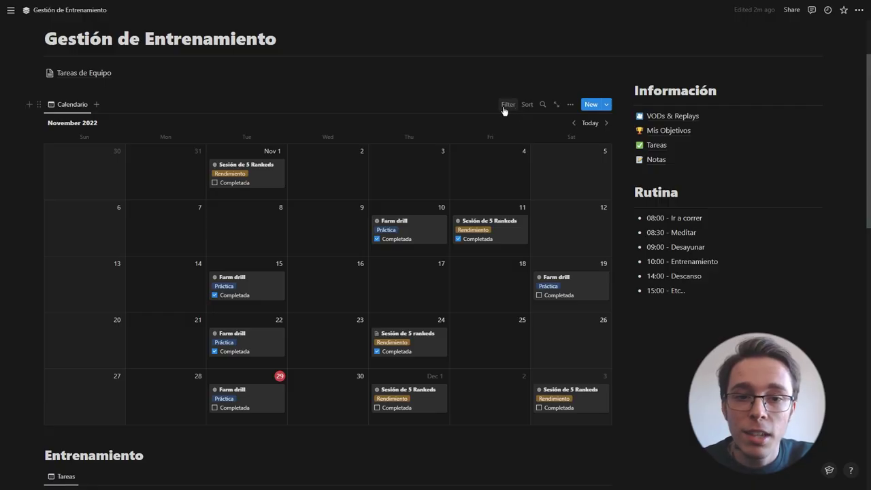
Step: Filter the Calendario view to tasks whose Completada property is Unchecked
left_click(507, 106)
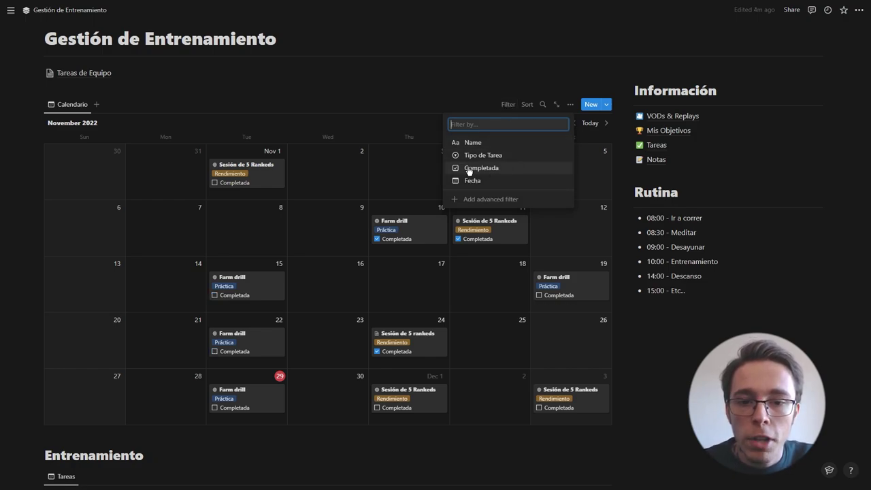
left_click(506, 175)
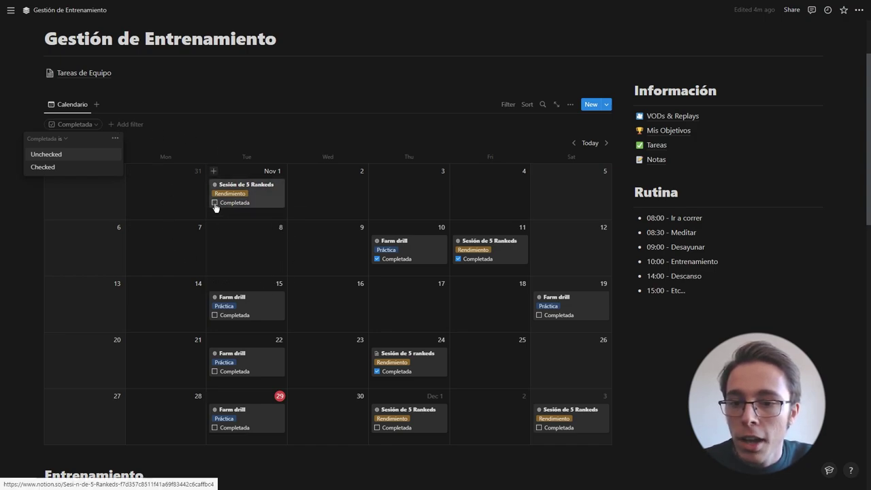
left_click(77, 159)
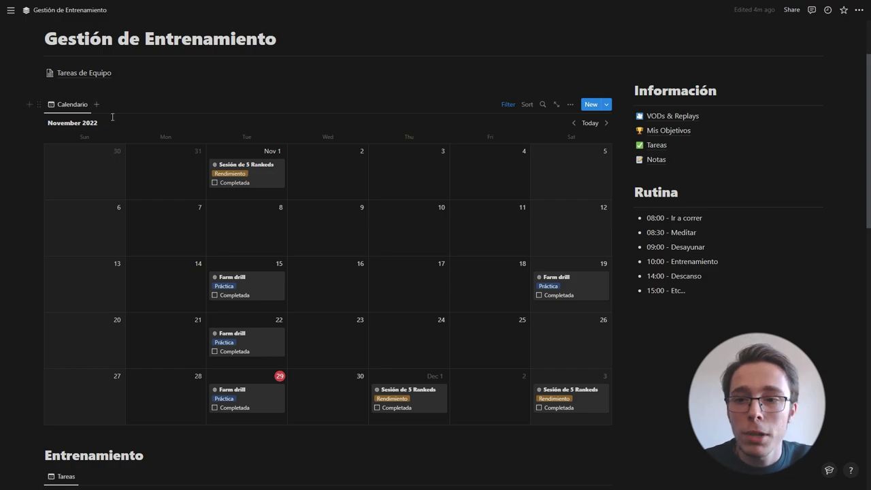
Step: Add a new empty table view of Tareas named "Tareas Completas" beside Calendario, with the database title hidden
left_click(97, 104)
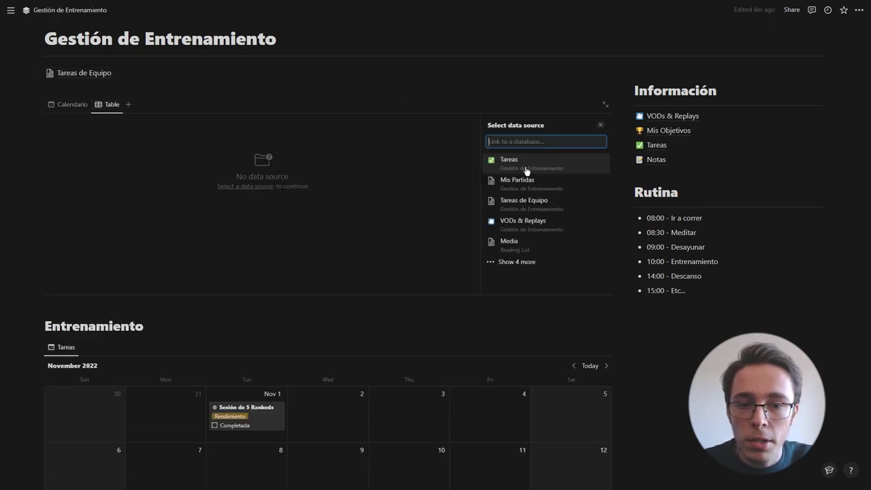
left_click(569, 168)
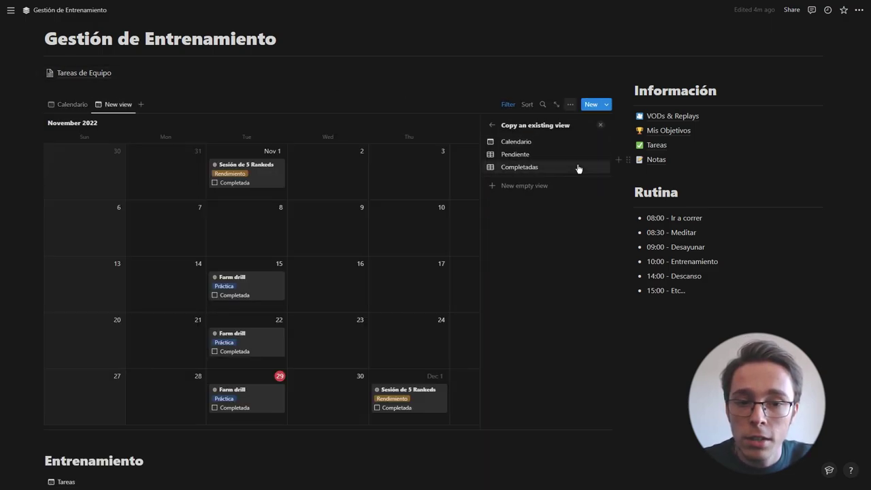
left_click(518, 187)
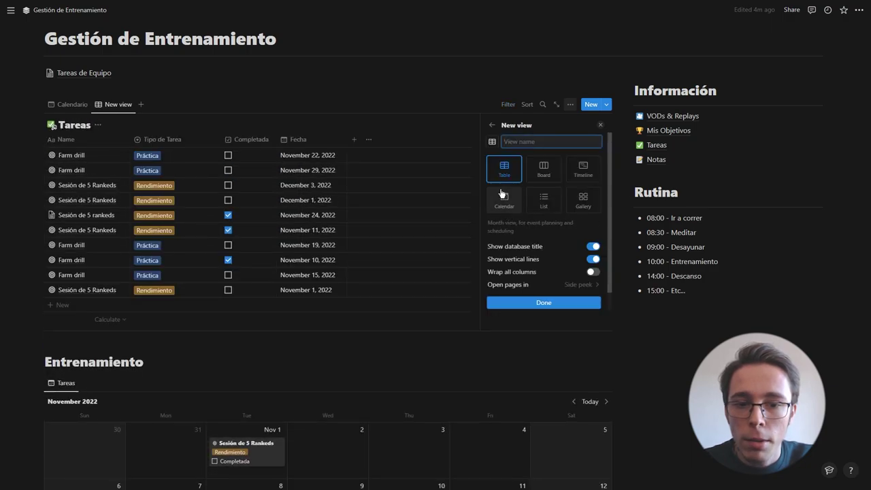
type("Tareas Completas")
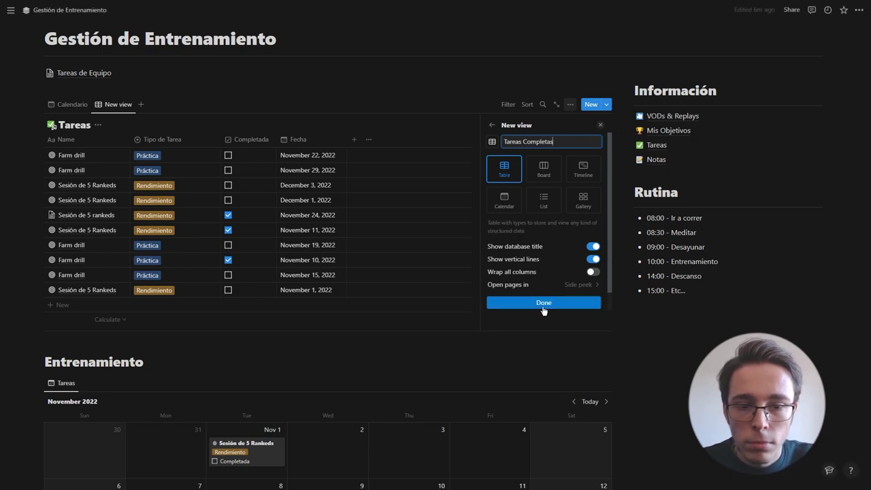
left_click(592, 246)
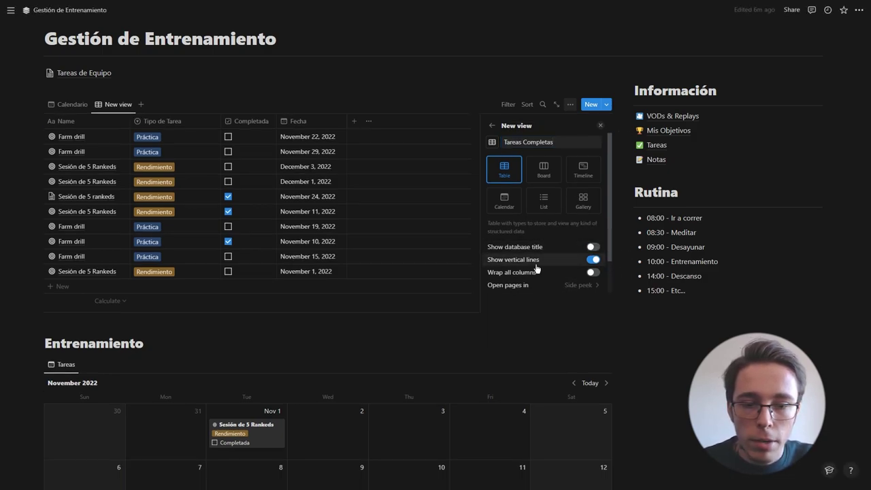
key("Escape")
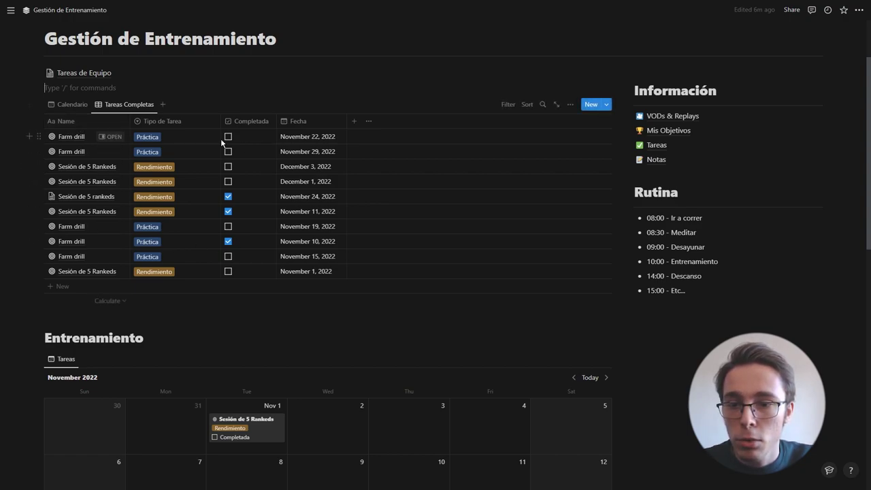
Step: Filter Tareas Completas to tasks whose Completada is Checked, and uncheck the November 24 Sesión de 5 rankeds task
left_click(508, 105)
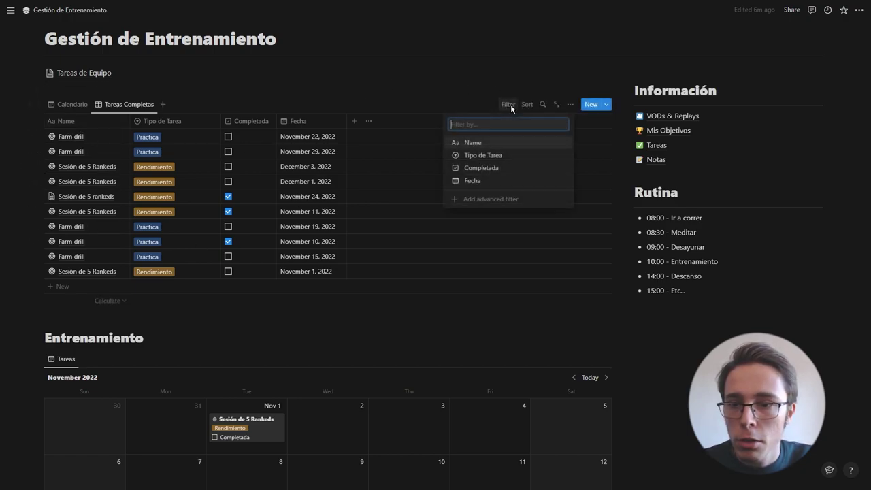
left_click(500, 170)
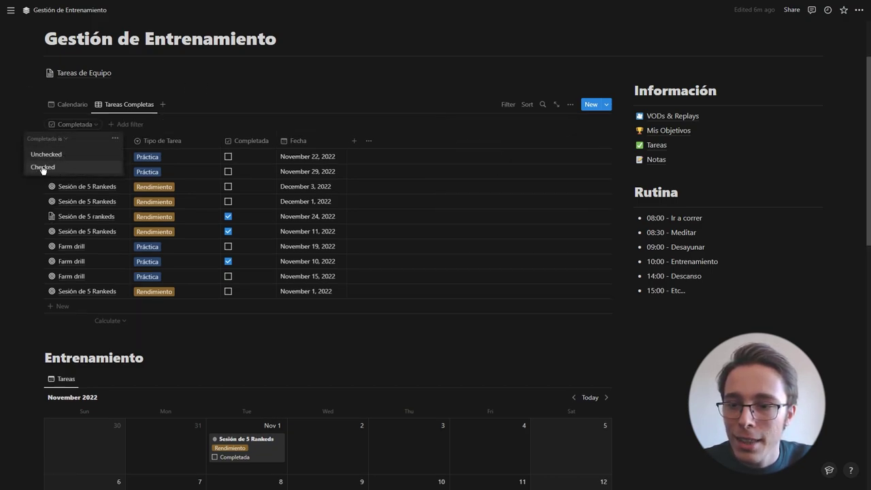
left_click(68, 169)
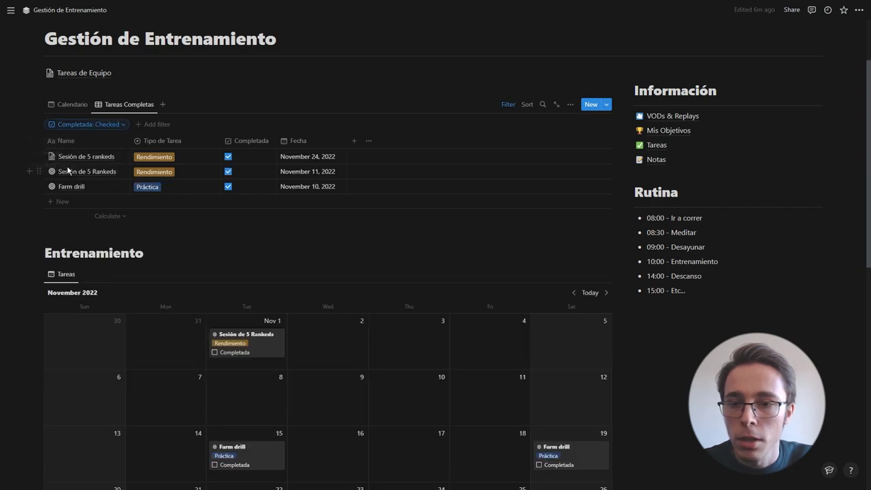
left_click(229, 157)
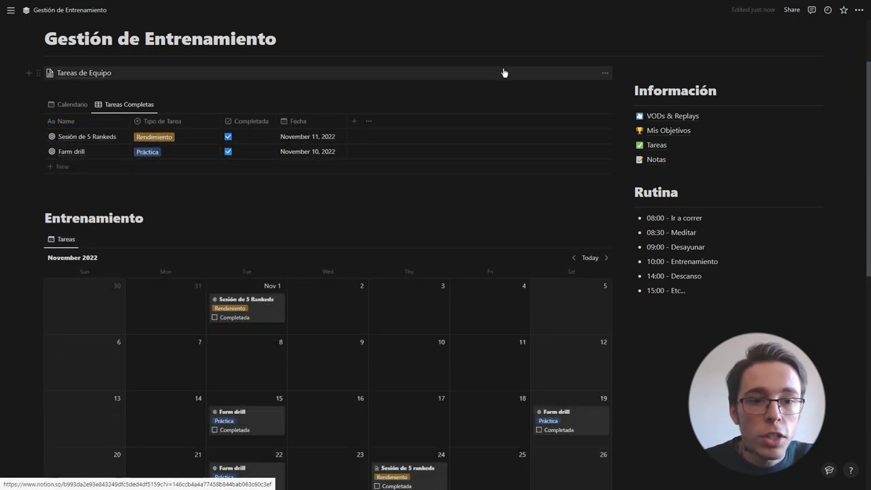
Step: Open the Mis Objetivos page and add a toggle list named "Toggle" below Objetivos Cumplidos
left_click(683, 137)
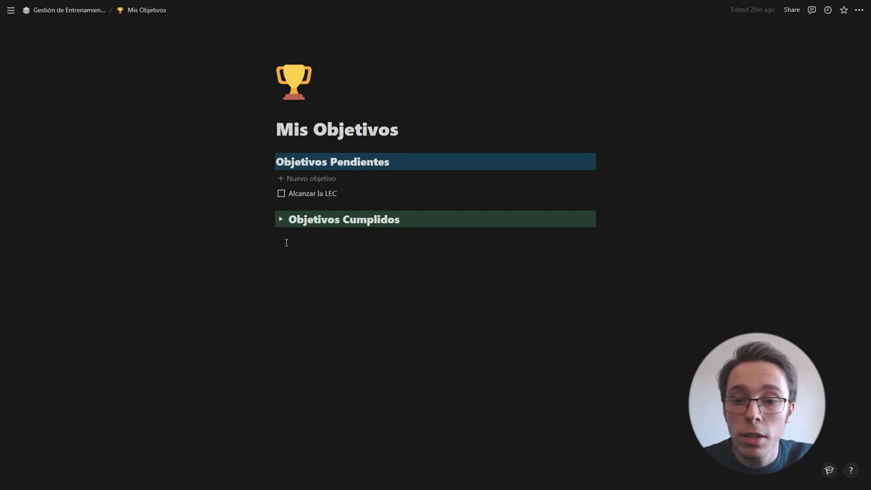
left_click(323, 288)
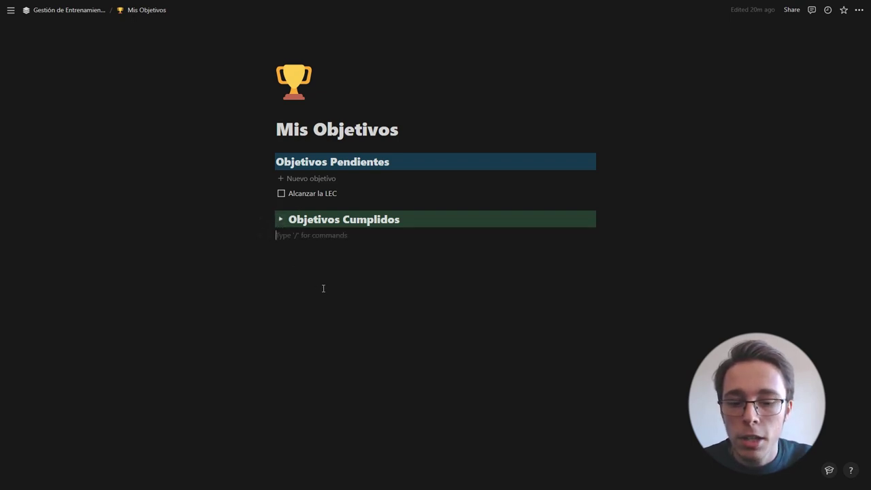
type("/")
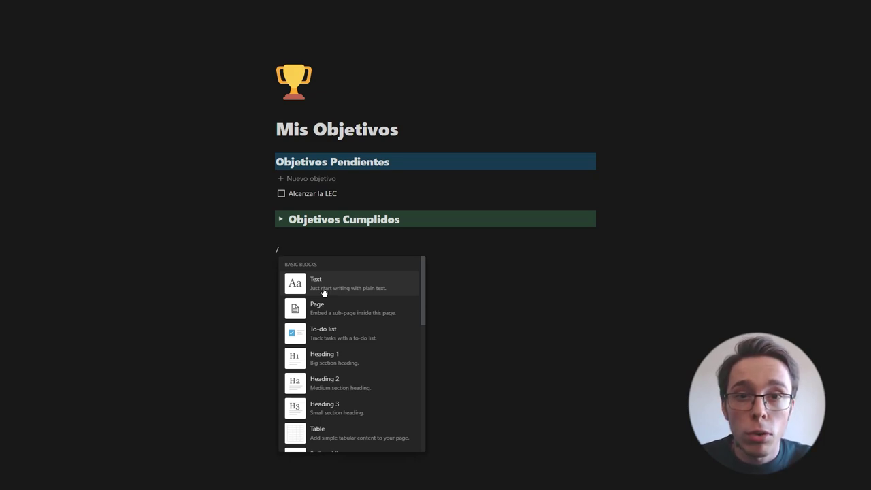
type("toggle")
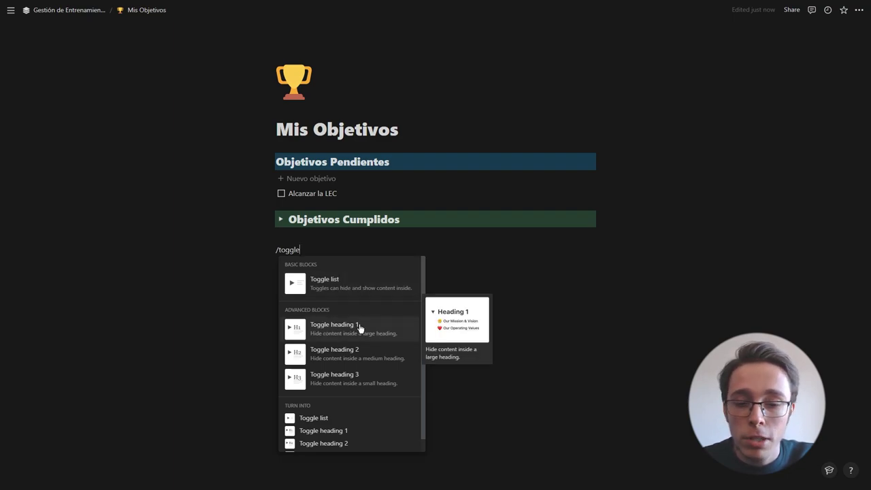
left_click(342, 286)
type("Tog")
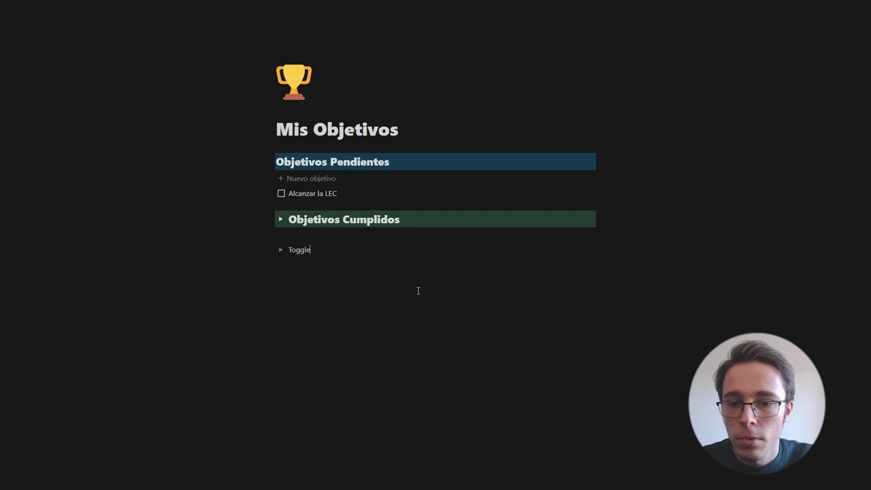
Step: Add "Texto fuera" below the Toggle block and "Texto dentro" inside it, and collapse and expand the toggle to test it
left_click(280, 249)
left_click(336, 333)
type("Texto fuera")
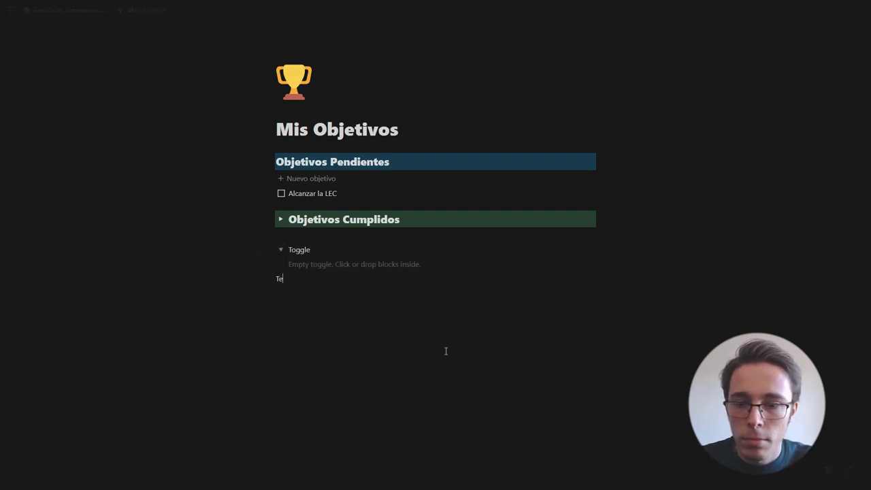
left_click(348, 272)
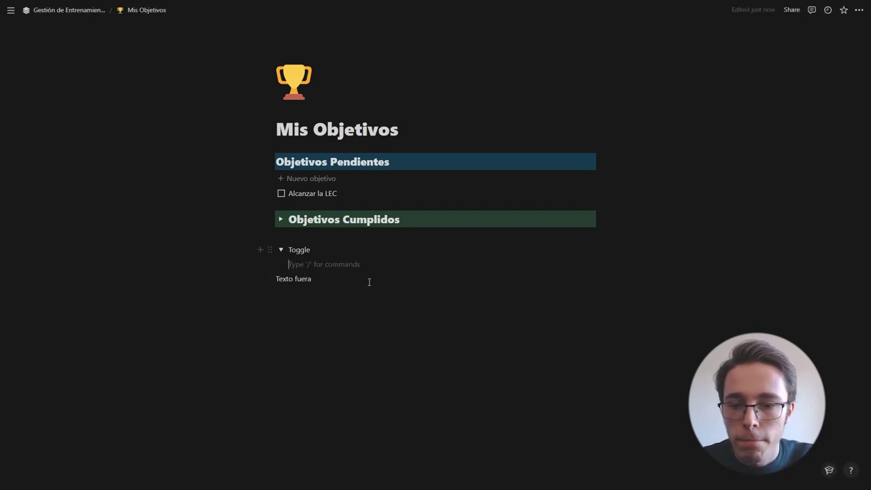
type("Texto dent")
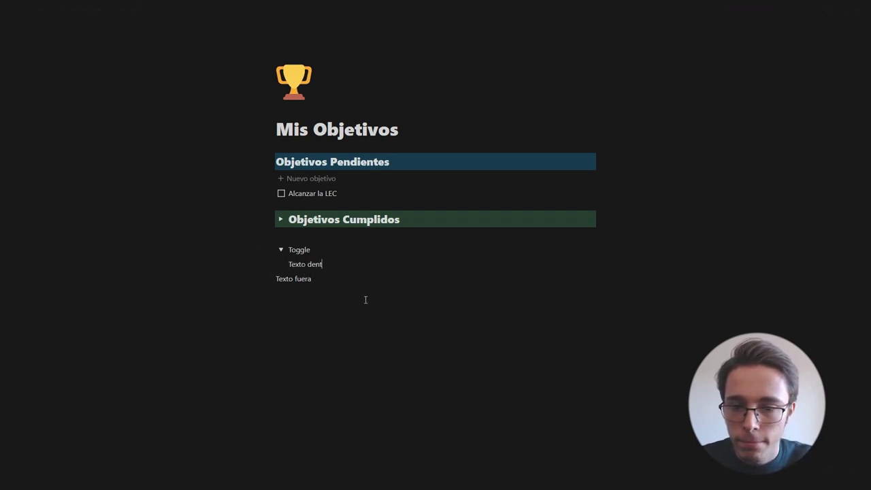
type("ro")
left_click(280, 249)
left_click(280, 250)
left_click(281, 250)
left_click(280, 250)
left_click(280, 250)
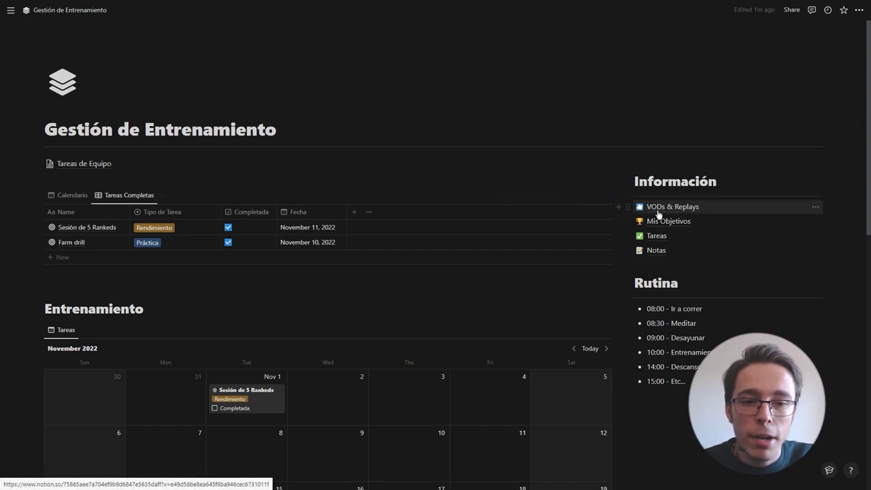
Step: Open VODs & Replays, write the note "Control de línea" in the Last Friday 12:18 AM entry's page, and close the entry
left_click(659, 212)
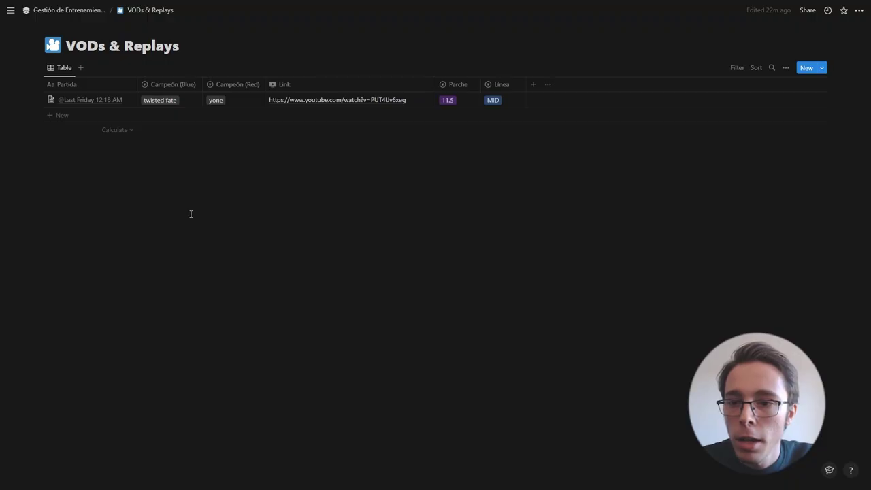
left_click(114, 101)
left_click(540, 272)
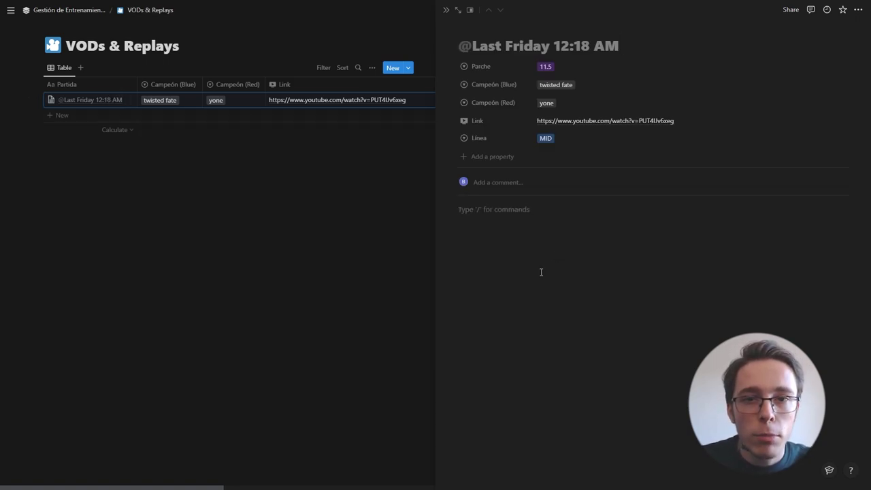
type("Control de línea")
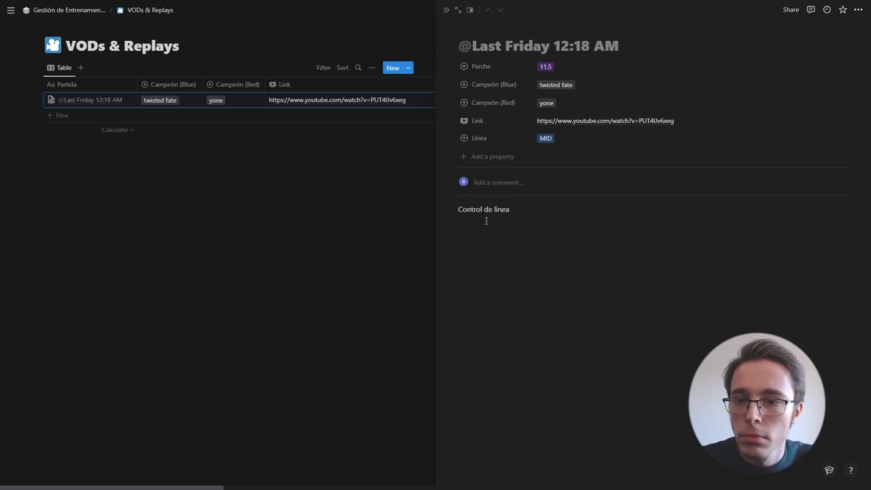
left_click(263, 221)
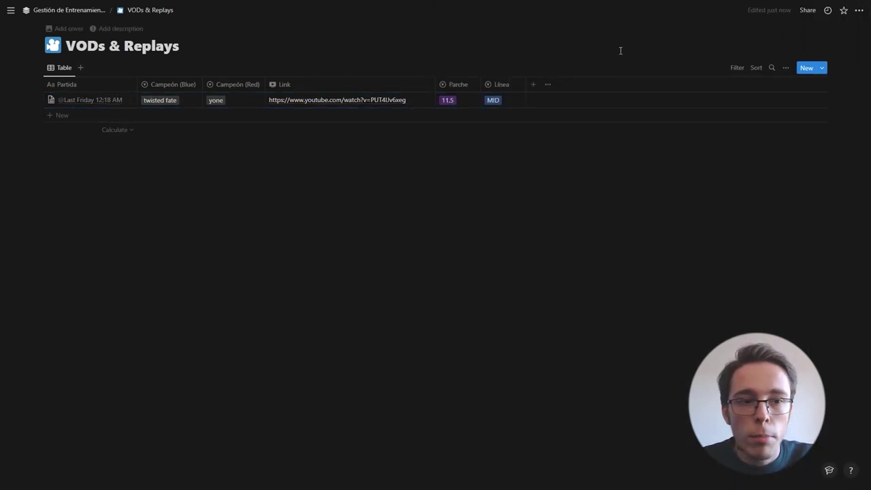
left_click(822, 69)
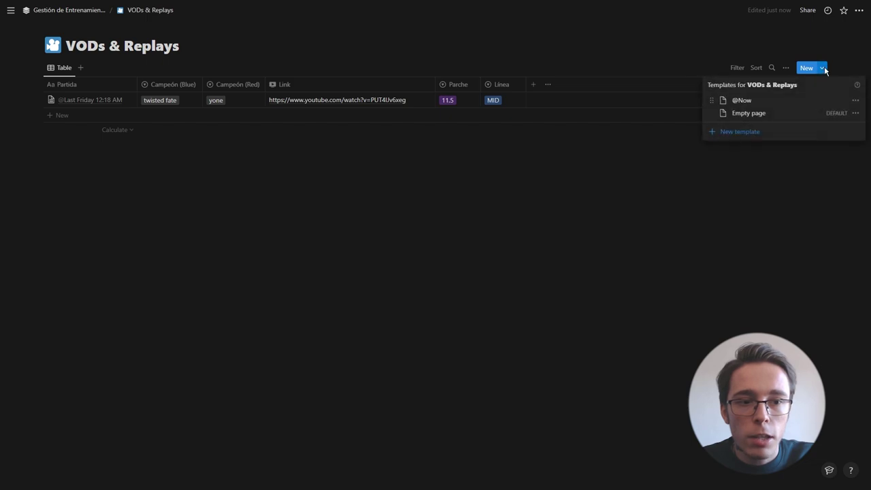
left_click(752, 100)
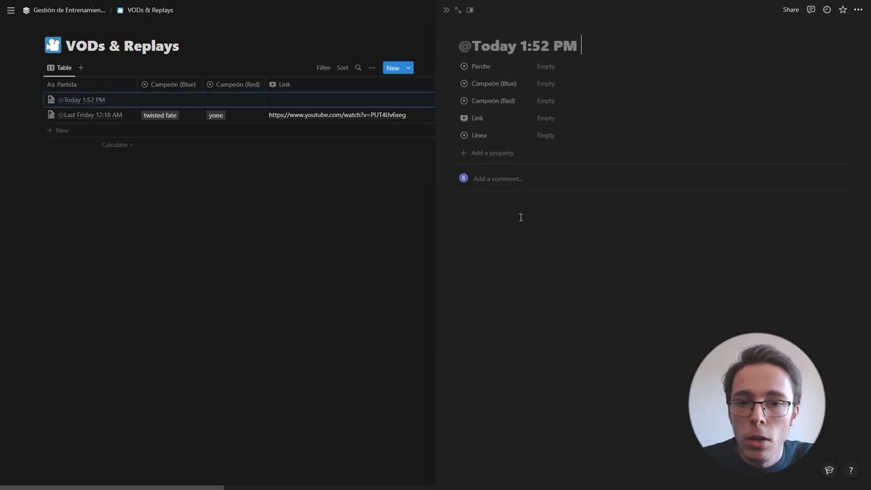
left_click(603, 66)
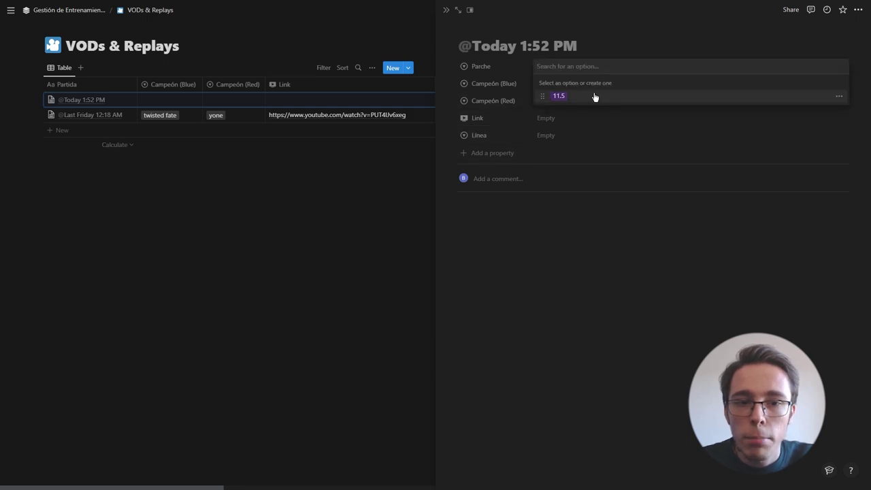
left_click(596, 96)
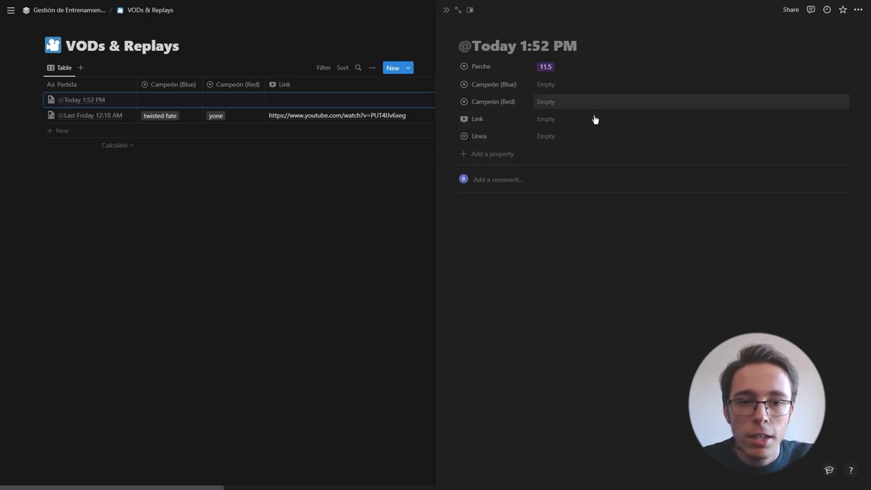
left_click(567, 88)
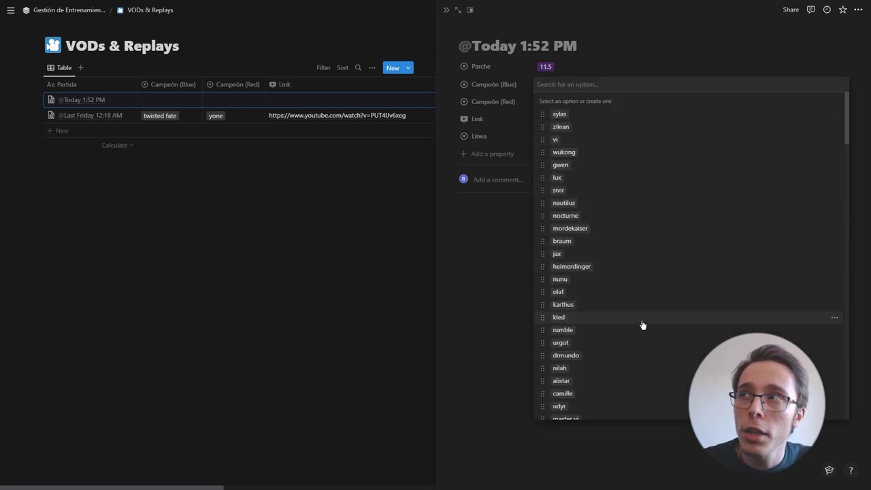
left_click(557, 178)
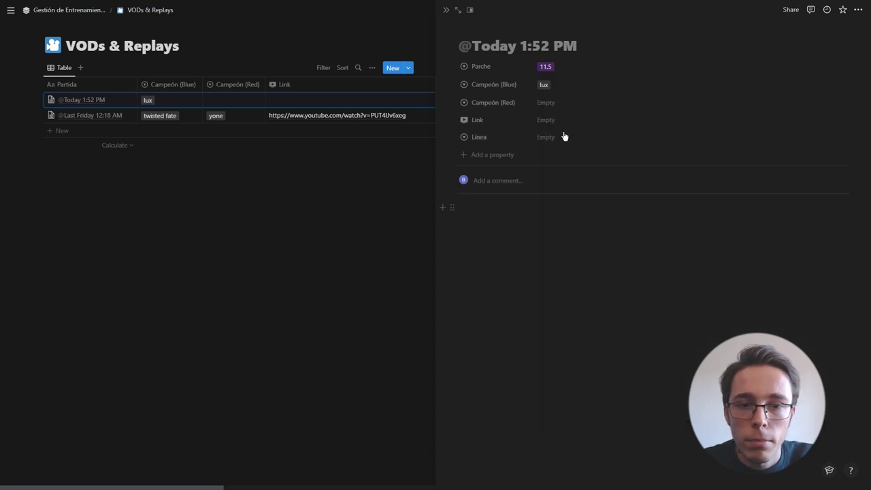
Step: Set the new entry's Campeón (Red) to karthus and Línea to MID, leave Link empty, and close the entry
left_click(564, 106)
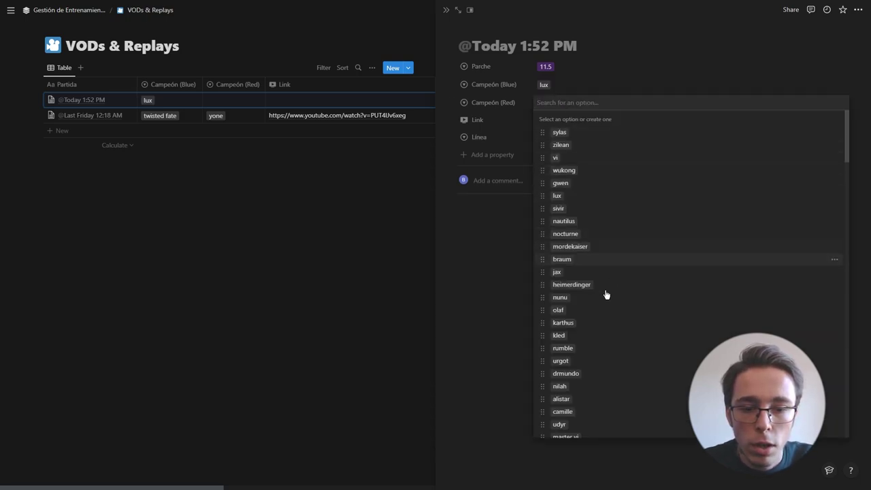
left_click(585, 326)
left_click(544, 120)
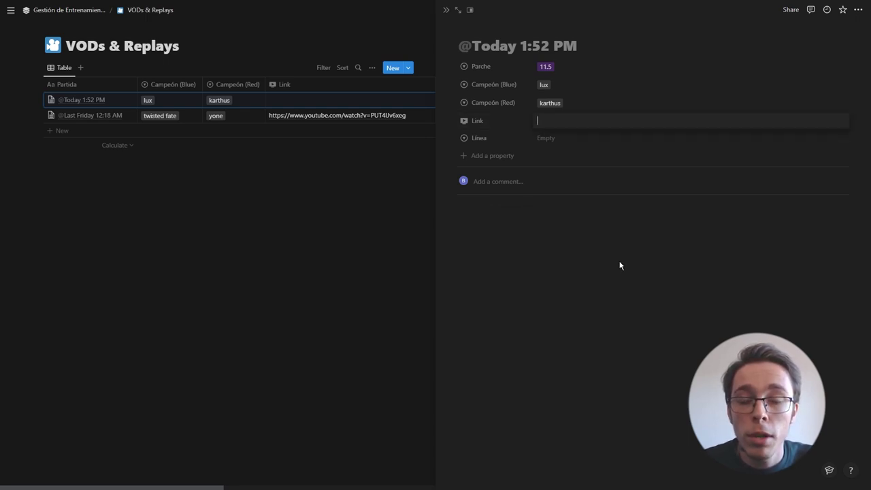
left_click(572, 138)
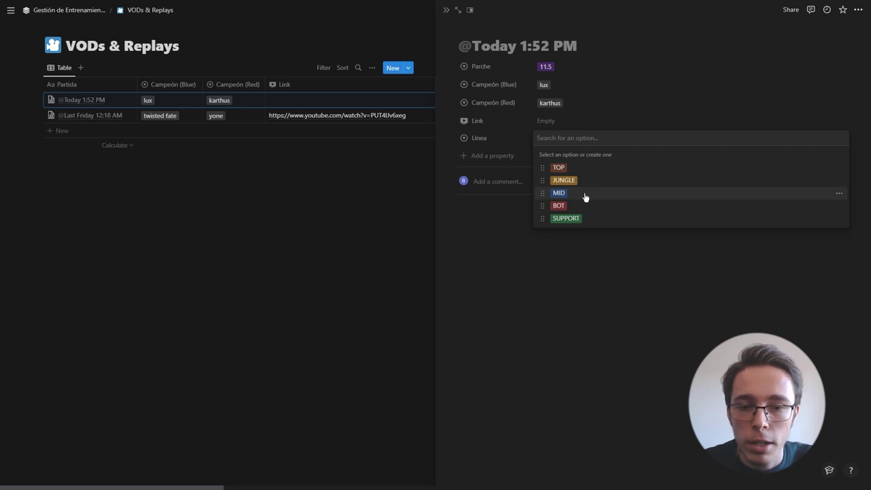
left_click(585, 197)
left_click(298, 227)
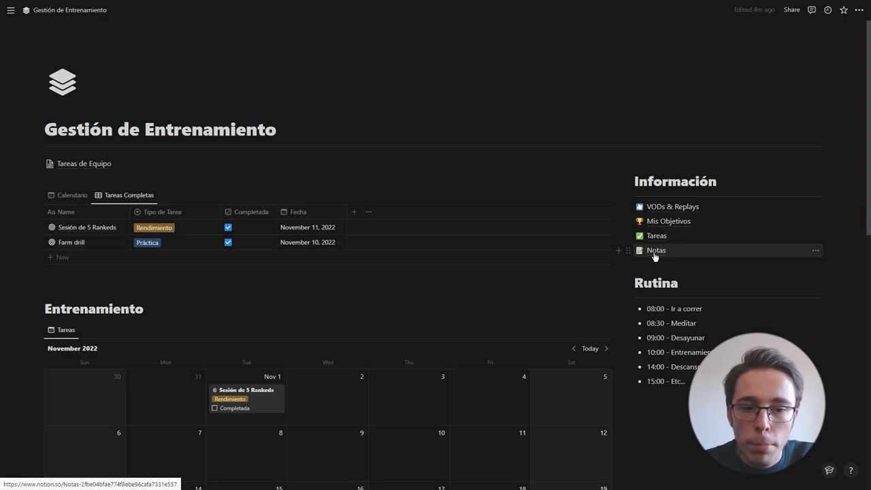
Step: Add a subpage below Notas under Información, browse the templates, and create it from the 1:1 Notes template
left_click(655, 252)
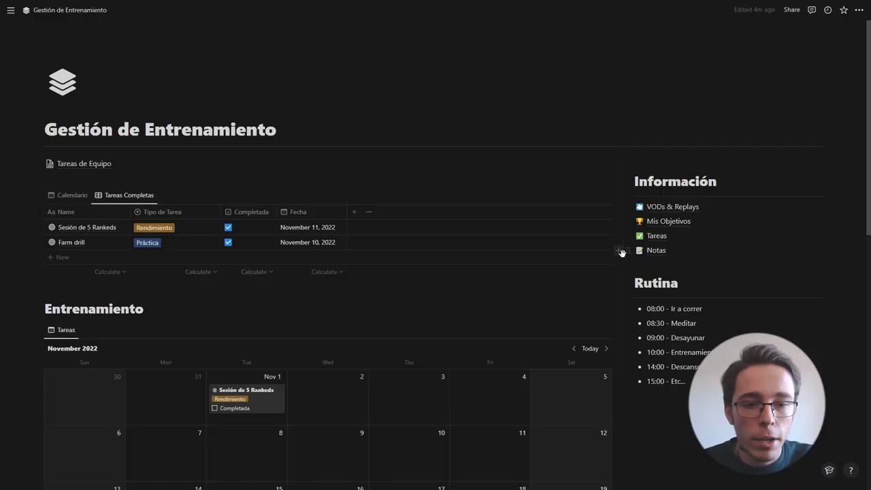
left_click(621, 250)
type("page")
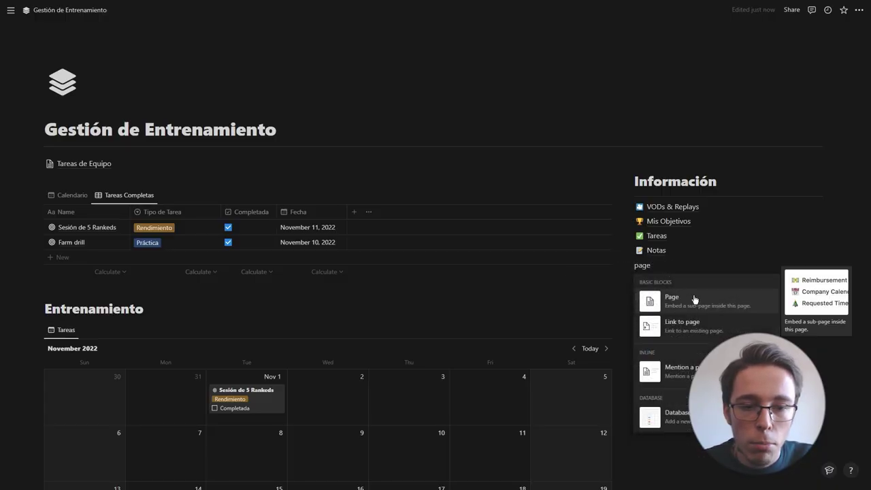
left_click(684, 301)
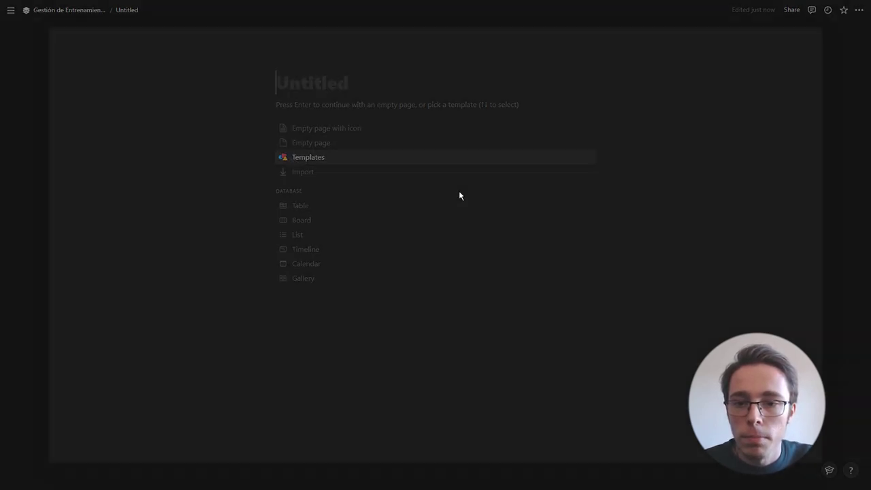
key("Return")
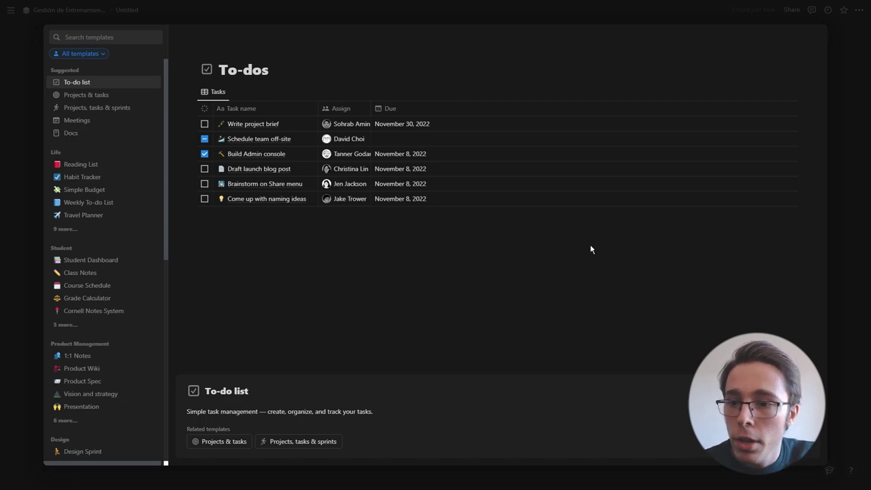
left_click(90, 94)
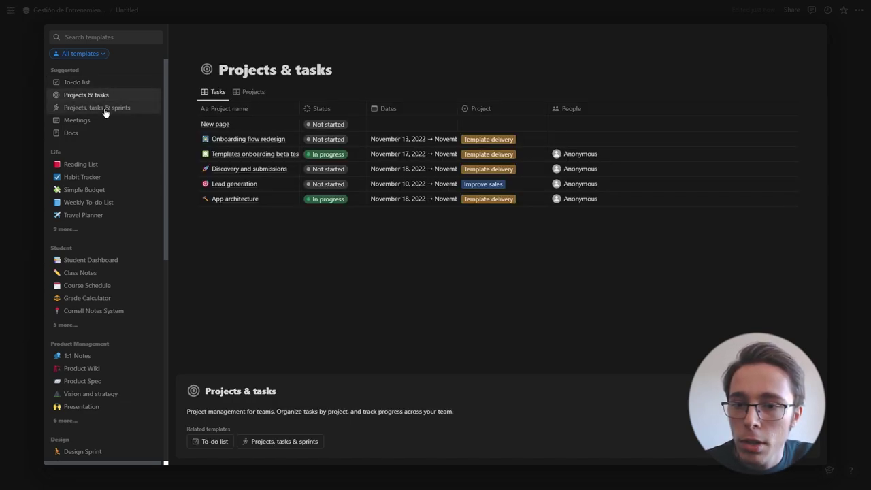
left_click(106, 110)
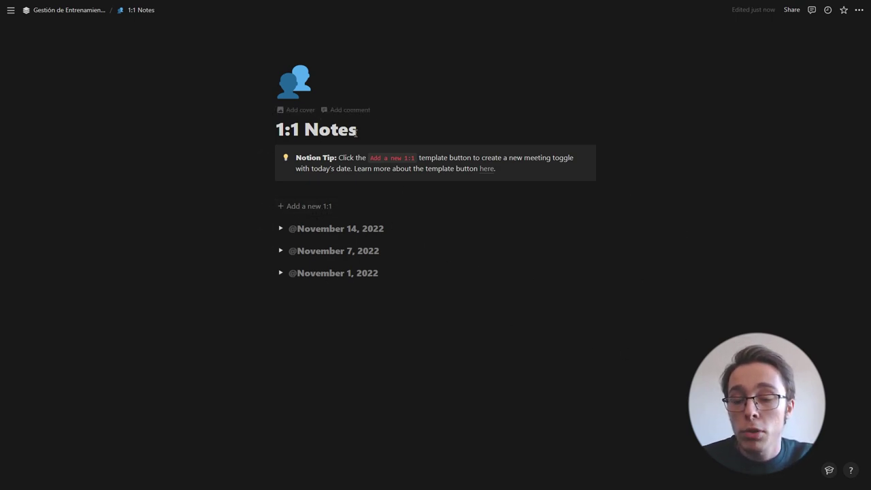
Step: Rename the 1:1 Notes page to "Coaching Notes" and expand its November 14, 2022 section
triple_click(305, 129)
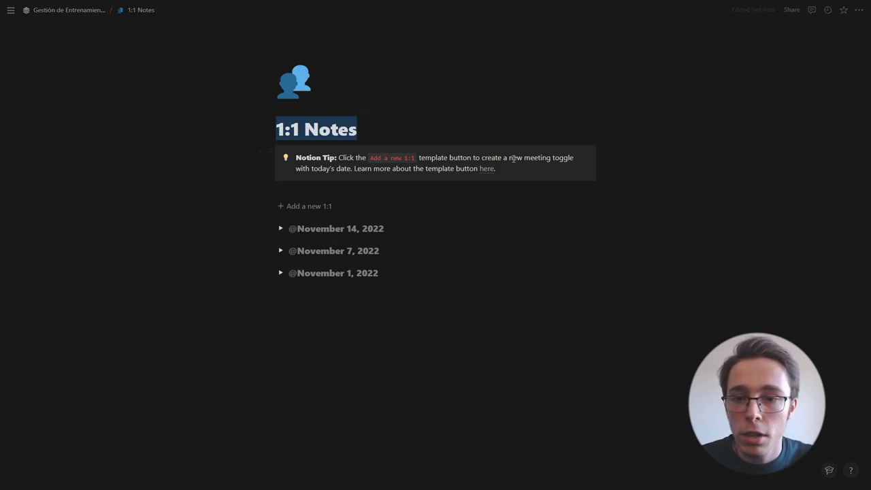
type("Coaching Notes")
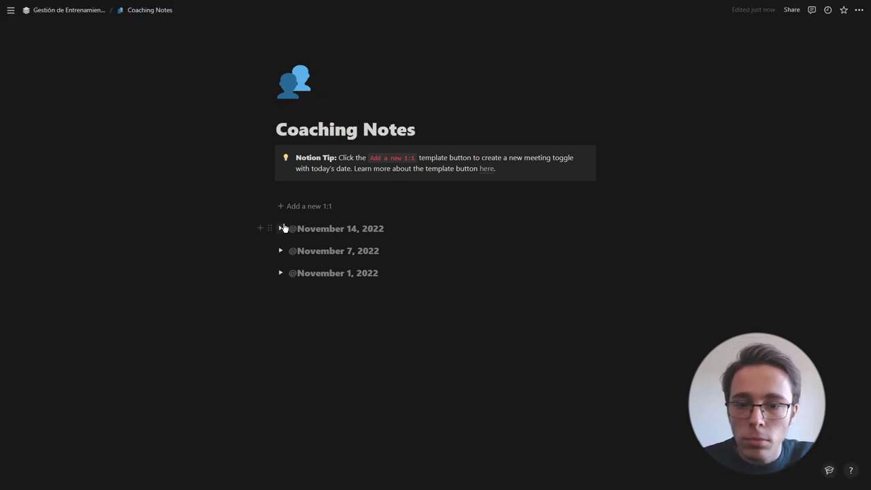
left_click(282, 230)
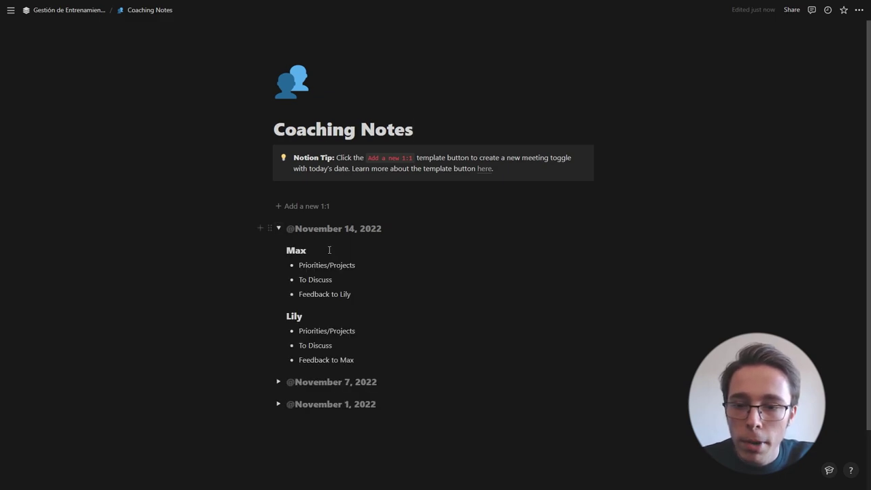
mouse_move(360, 295)
left_mouse_down()
mouse_move(299, 264)
mouse_move(293, 249)
mouse_move(361, 293)
left_mouse_up()
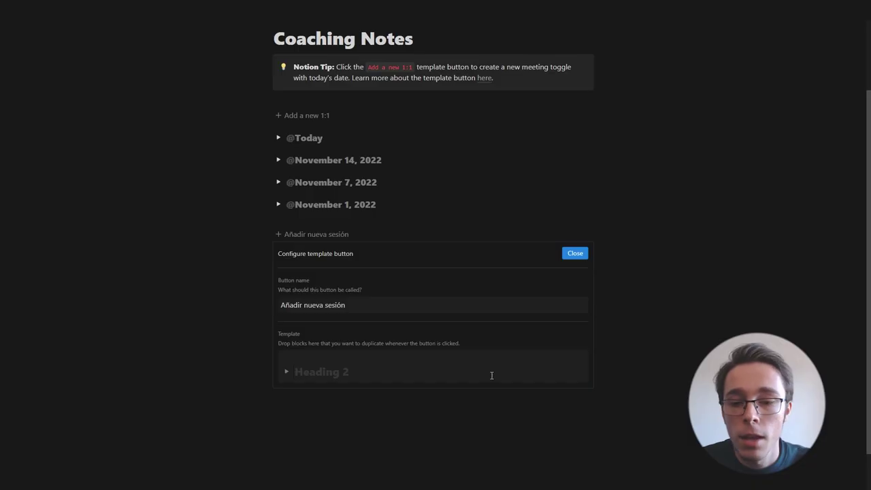
type("@Today 1:57 PM")
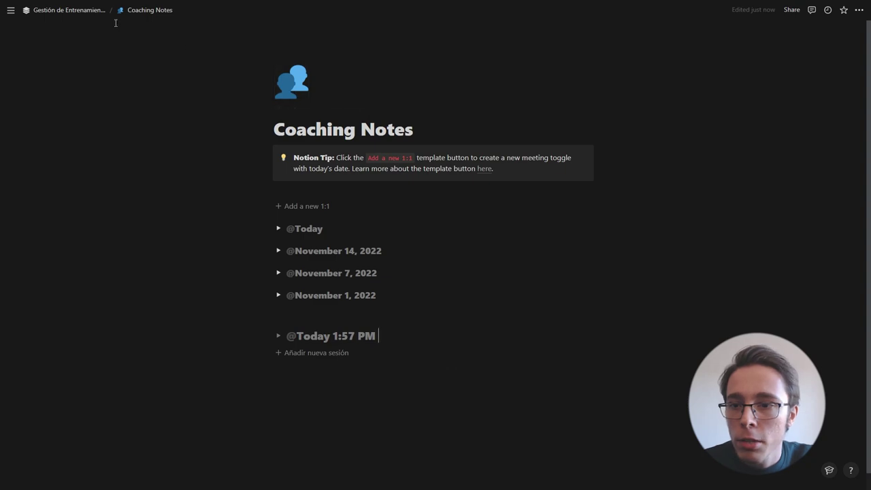
left_click(65, 12)
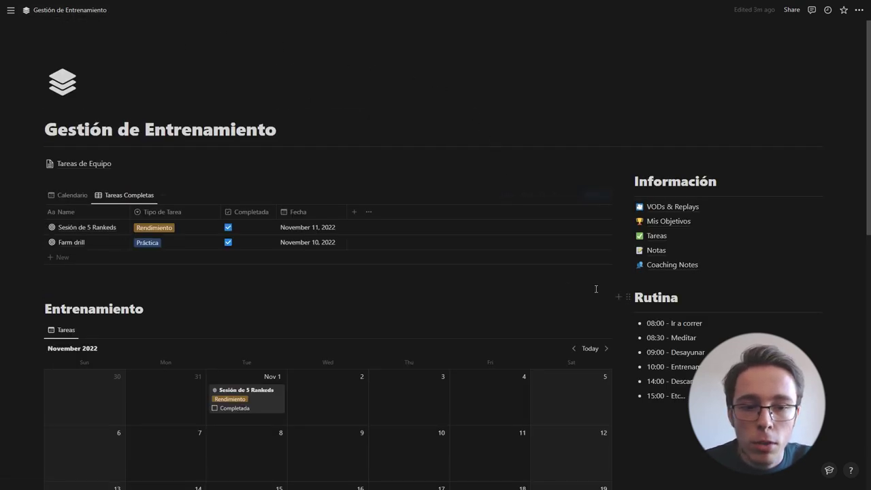
scroll(625, 199, "down", 2)
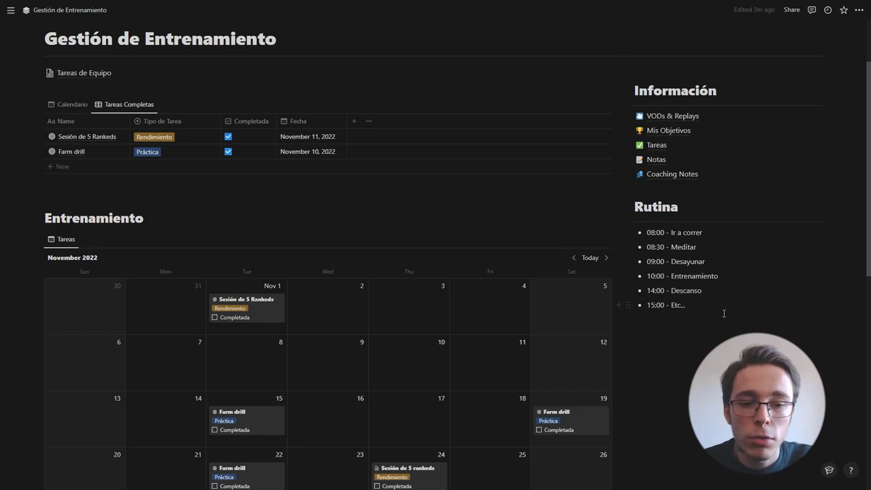
scroll(669, 226, "down", 6)
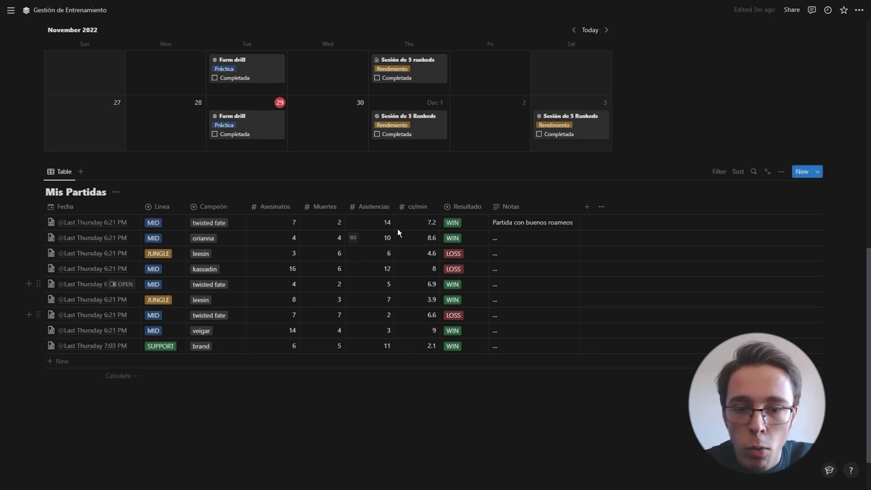
left_click(818, 173)
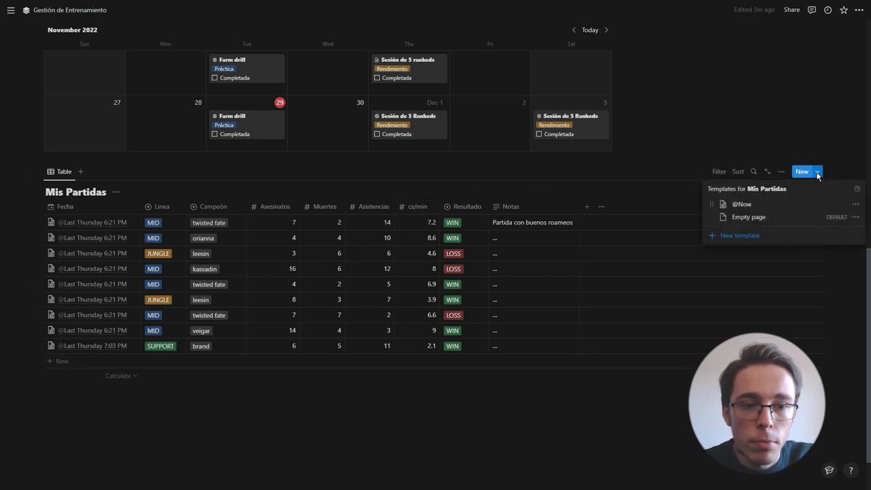
left_click(763, 206)
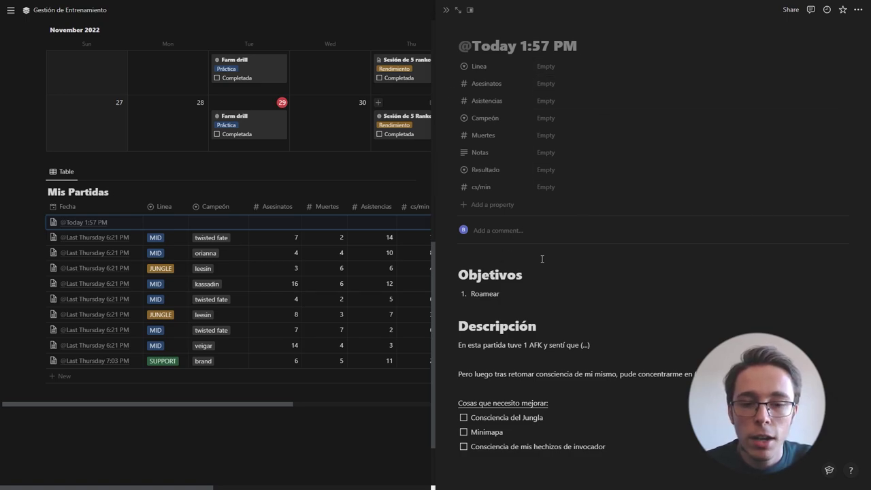
Step: Replace the new match entry's template content with the heading "Partida 1" and close the entry
left_click(513, 293)
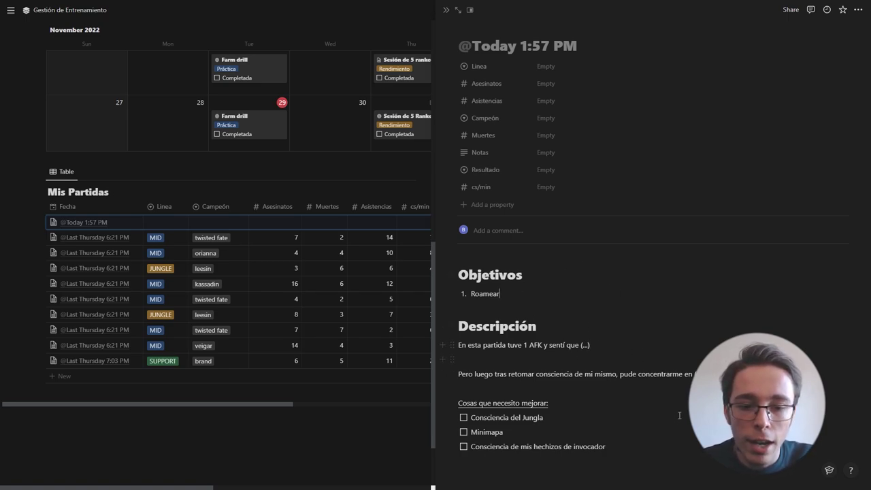
left_click_drag(608, 447, 524, 276)
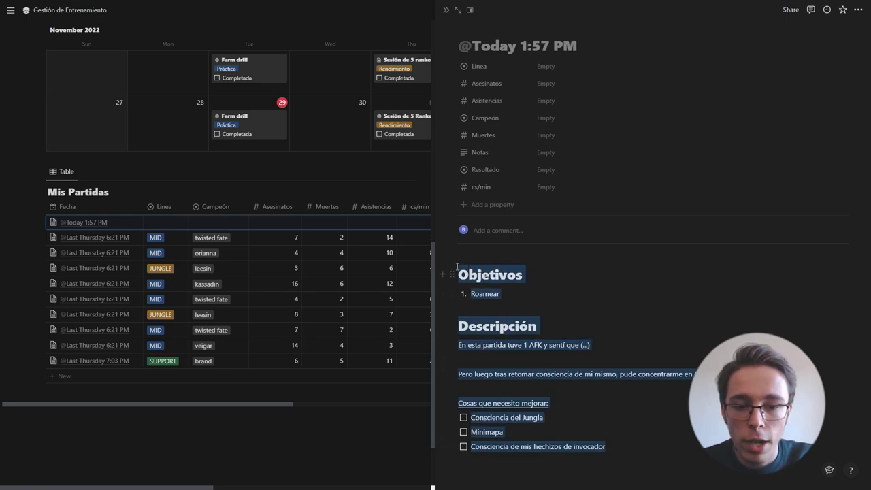
key("BackSpace")
type("Partida 1")
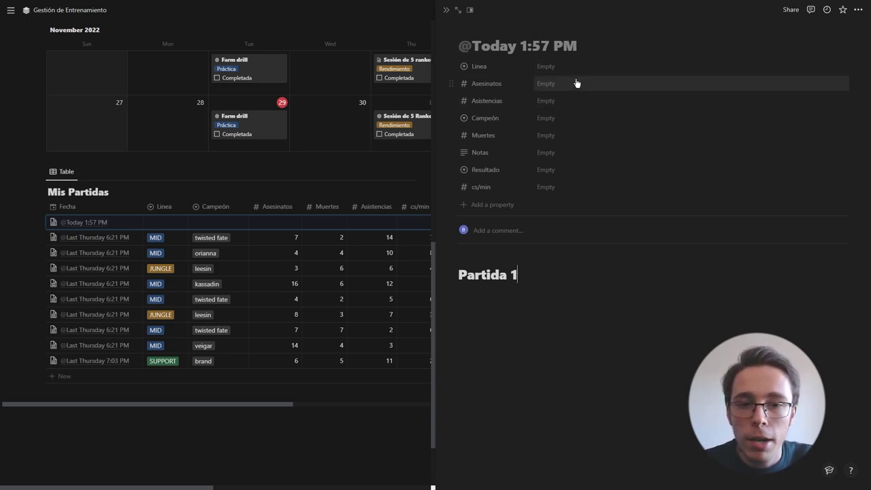
left_click(446, 10)
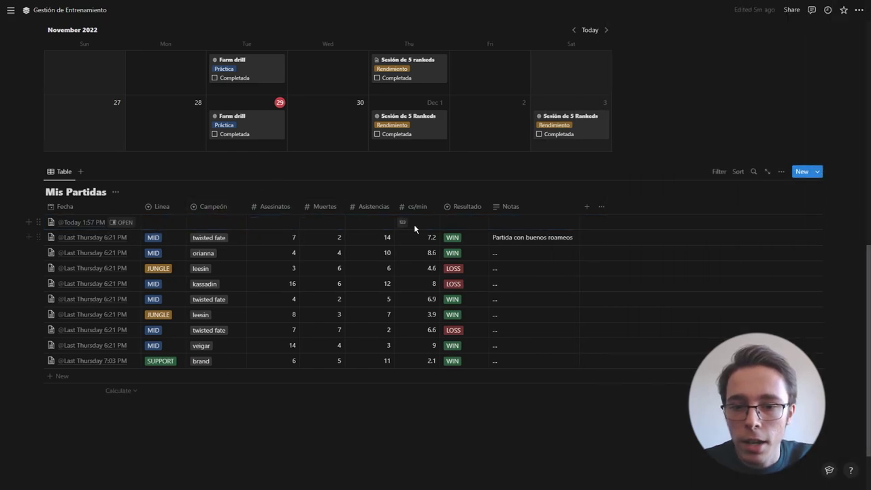
Step: Set the new match row's Linea to JUNGLE and its Campeón to leesin
left_click(151, 226)
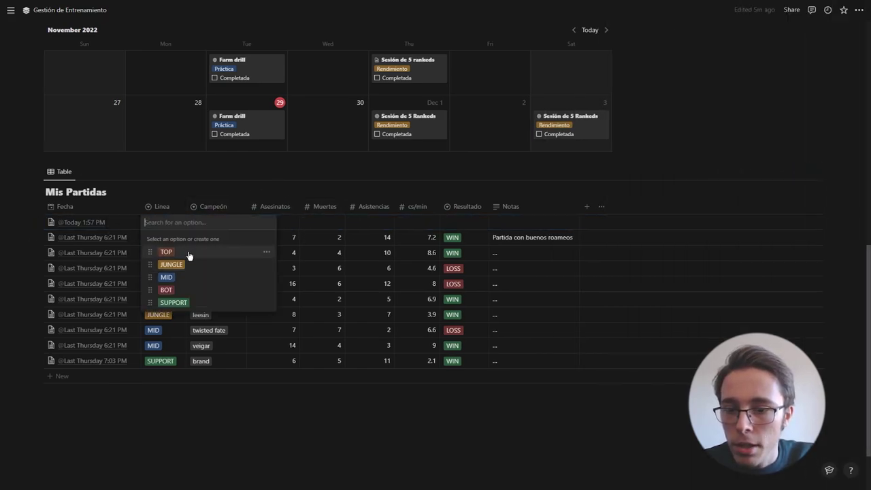
left_click(216, 266)
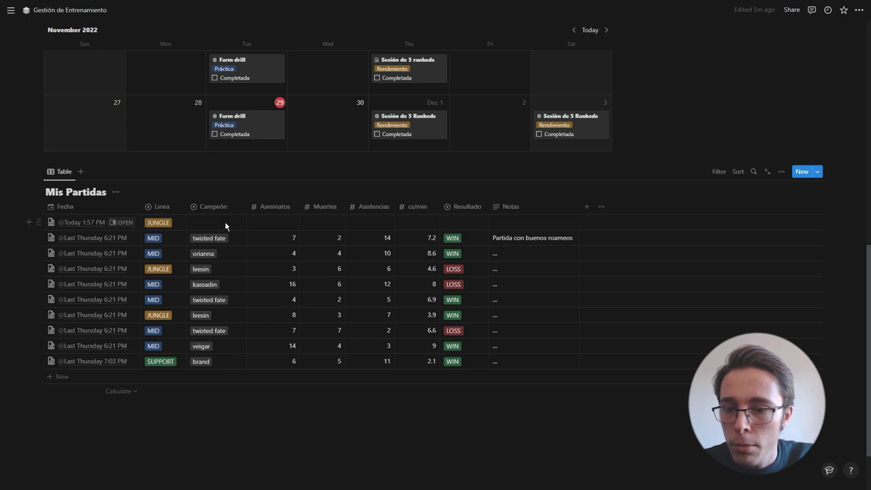
left_click(225, 222)
type("lee")
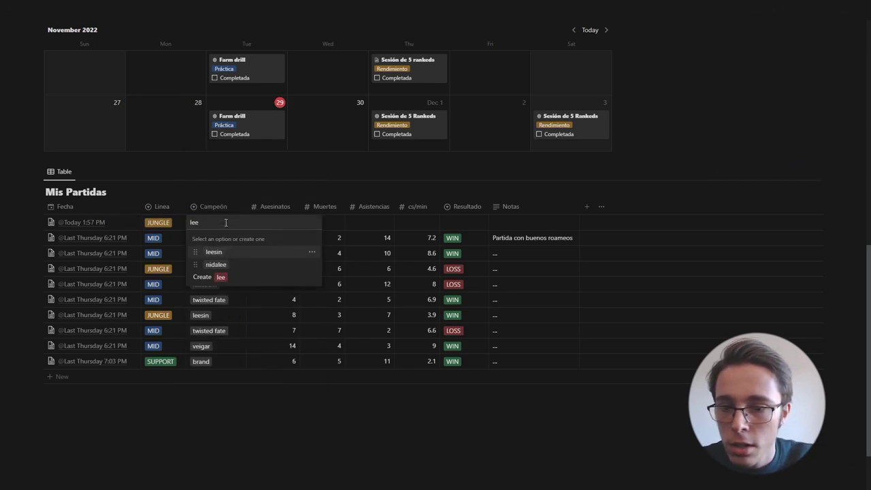
key("Return")
Step: Fill in the match row with Asesinatos 4, Muertes 2, Asistencias 7 and cs/min 4.8, choose a Resultado, and open Notas for editing
key("Tab")
type("4")
key("Tab")
type("2")
key("Tab")
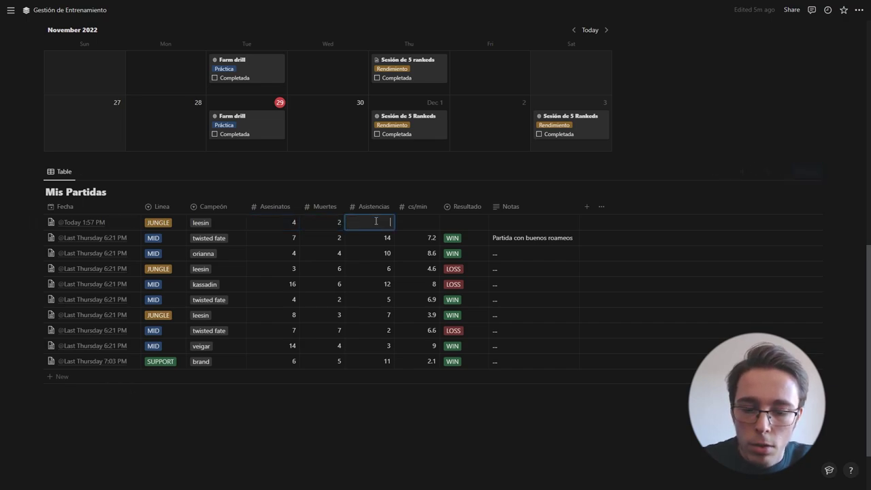
key("Tab")
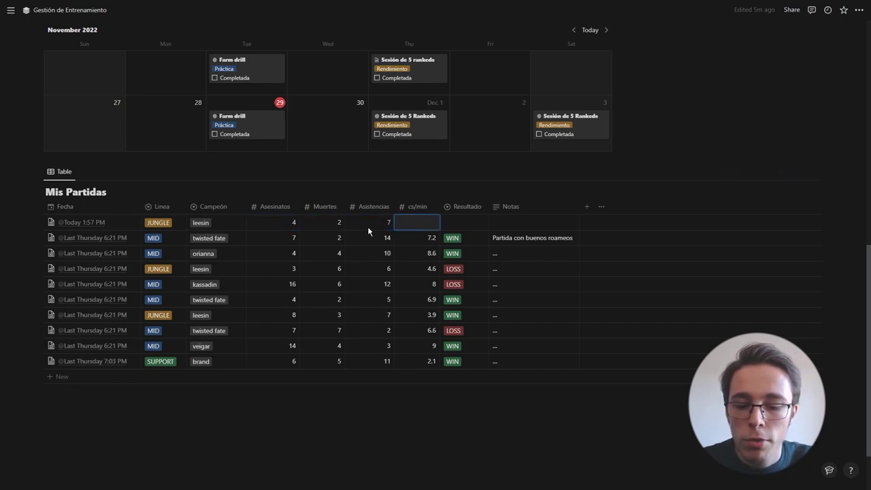
type("4.8")
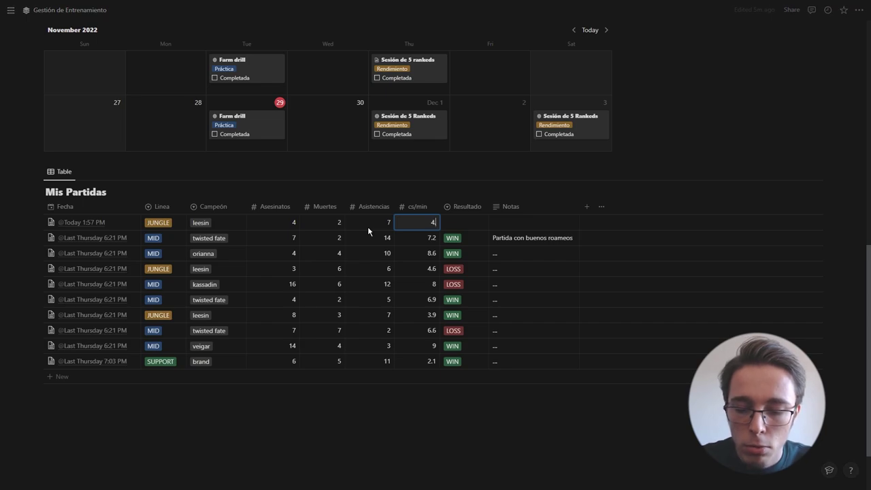
left_click(461, 225)
left_click(486, 246)
left_click(524, 224)
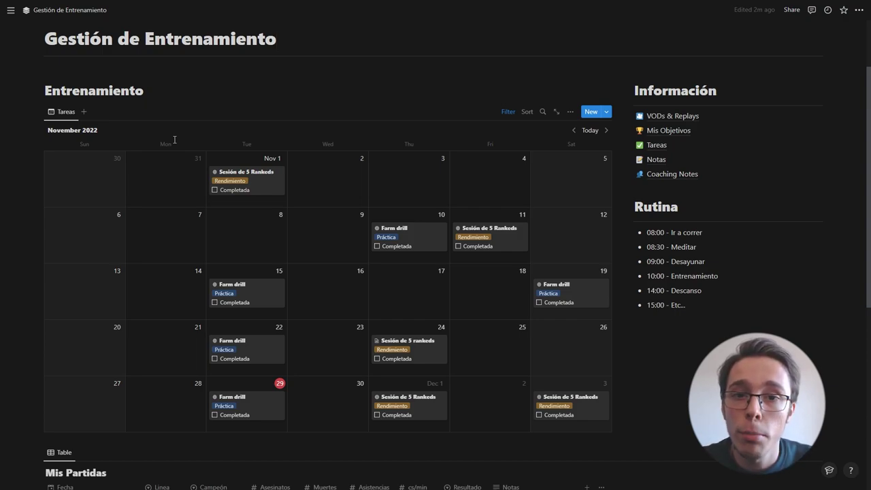
Step: Set calendars to start the week on Monday in the language and region settings, and return to the page
left_click(10, 10)
left_click(69, 52)
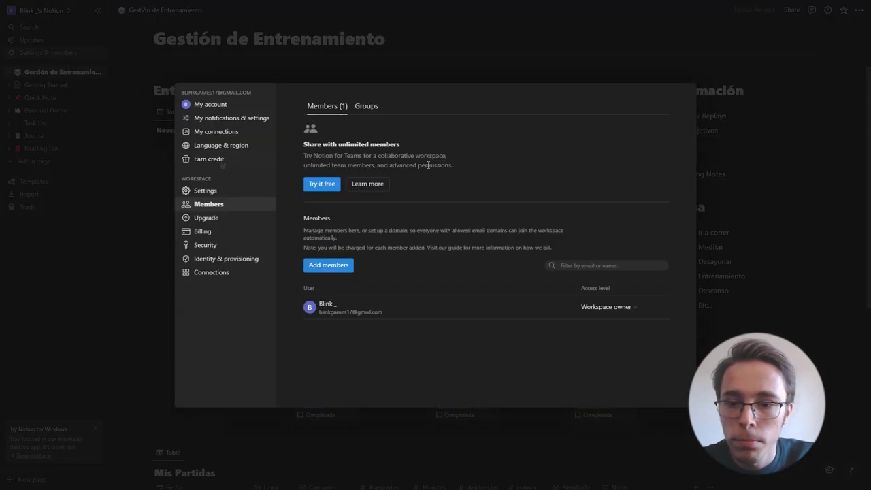
left_click(225, 148)
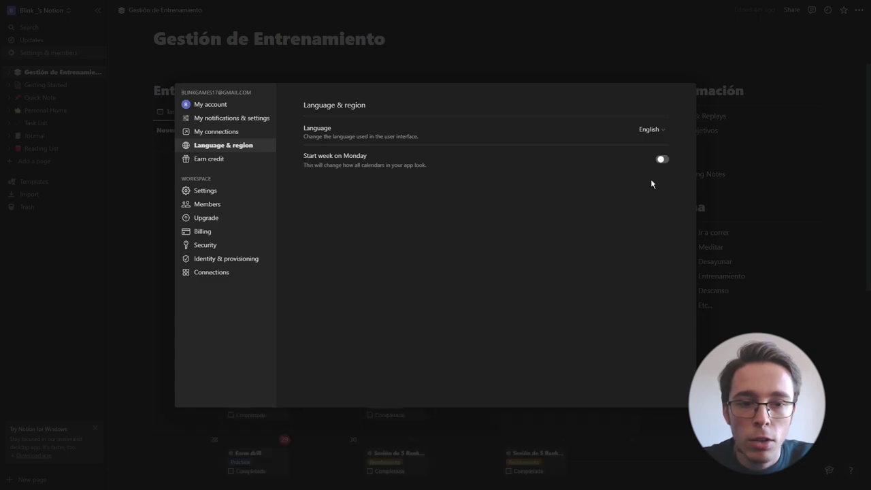
left_click(803, 240)
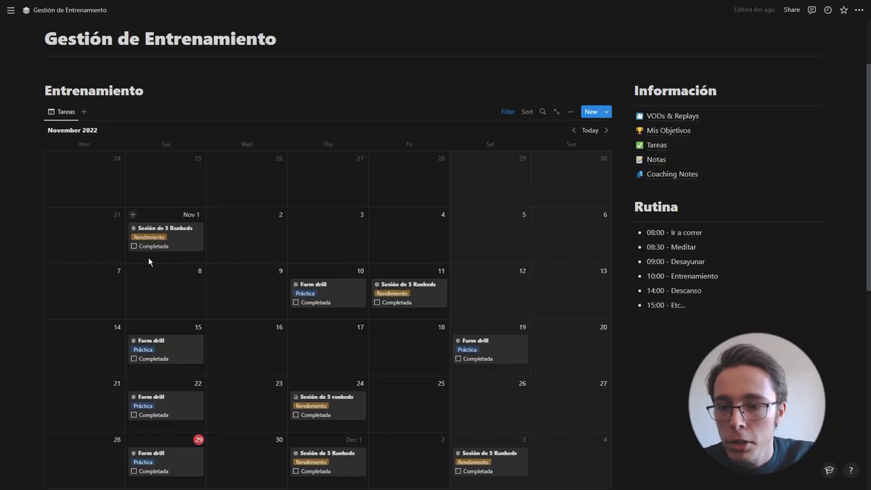
Step: Mark the November 1, 10 and 11 tasks in the Entrenamiento calendar as Completada
left_click(134, 246)
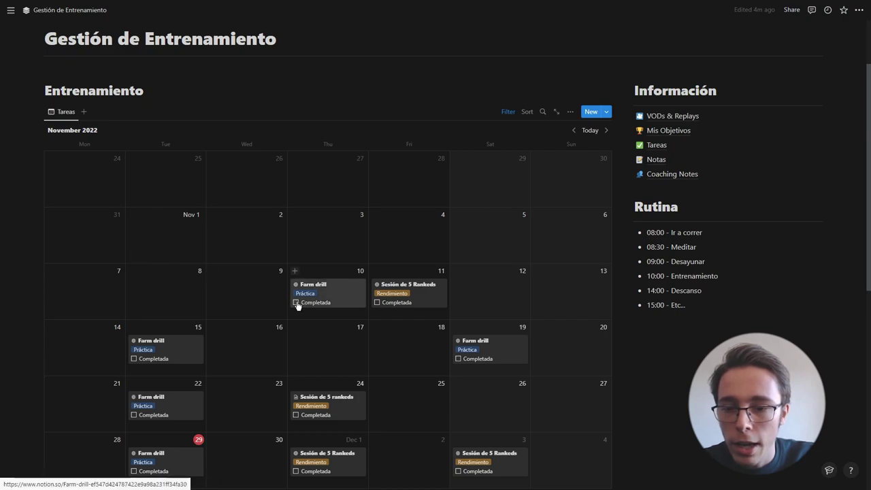
left_click(296, 302)
left_click(378, 303)
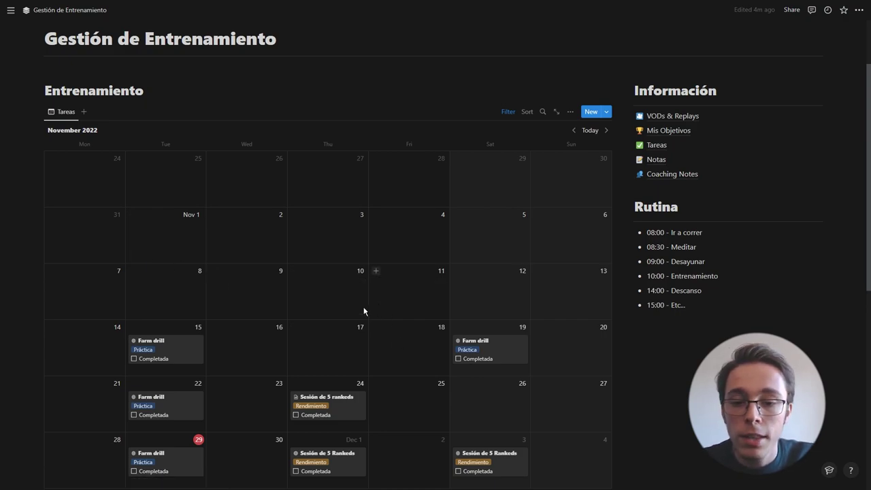
Step: Add a task on November 11 in the calendar from the Nueva Tarea template and review its description and notes sections
left_click(376, 273)
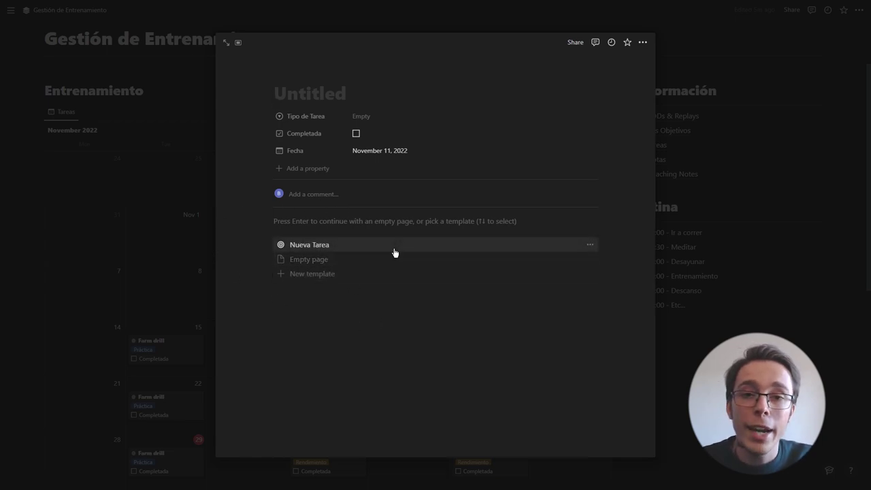
left_click(395, 253)
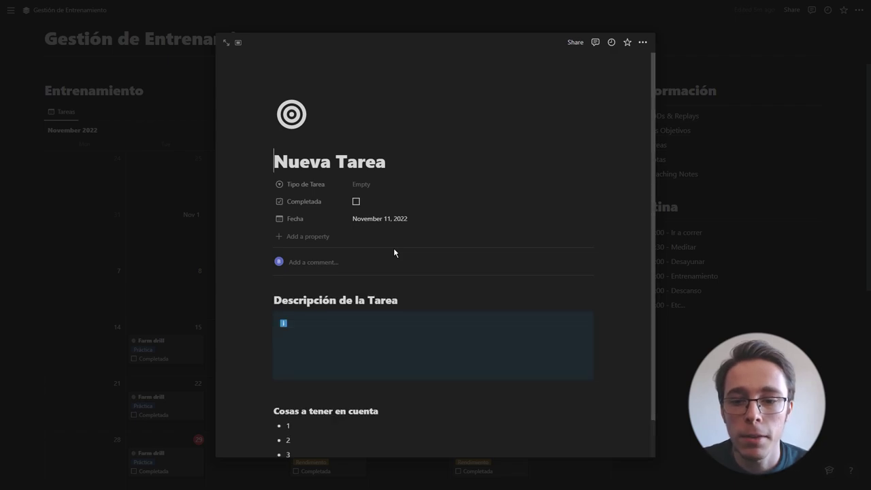
scroll(357, 361, "down", 1)
scroll(357, 361, "down", 1)
left_click(313, 311)
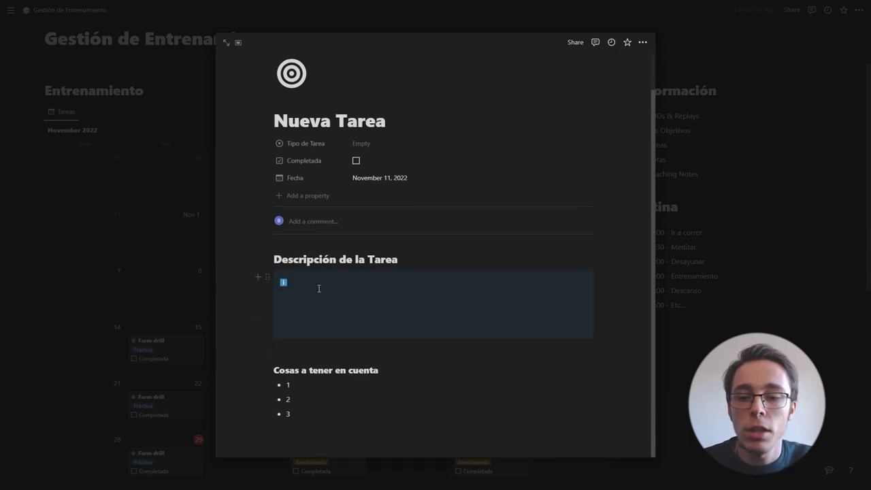
left_click(318, 422)
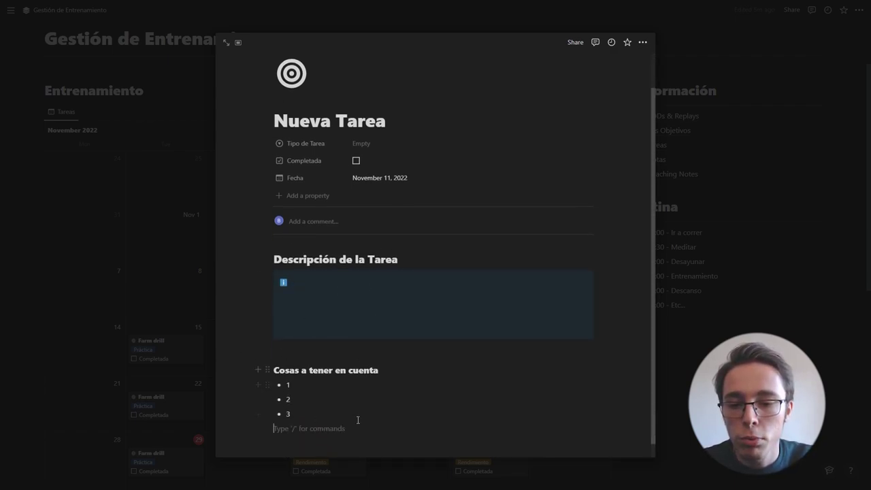
scroll(317, 308, "up", 1)
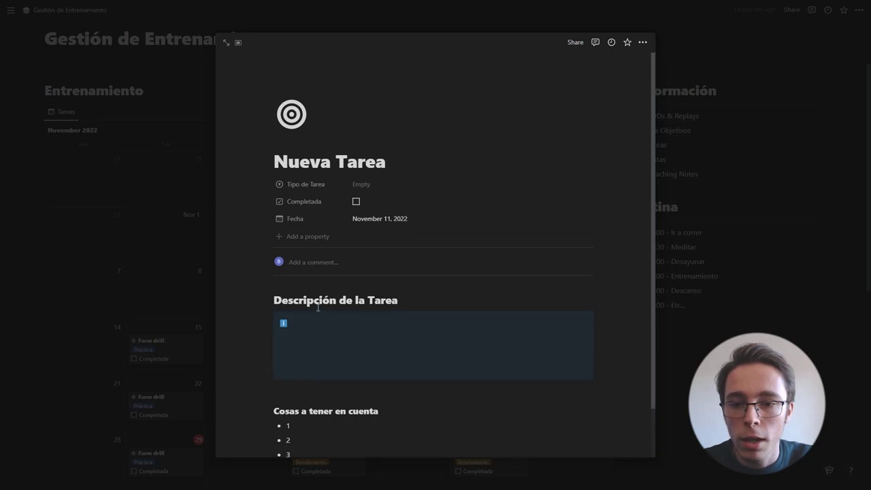
Step: Set the new task's Tipo de Tarea to Práctica and close the task
left_click(413, 183)
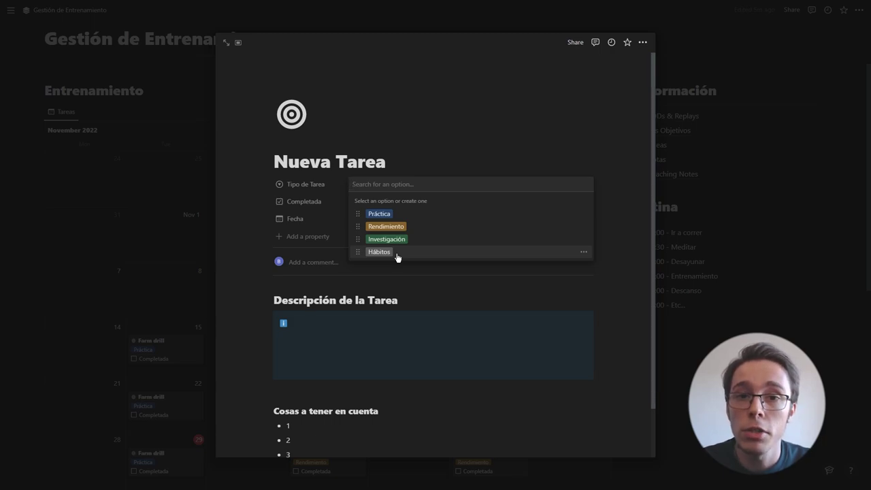
left_click(409, 216)
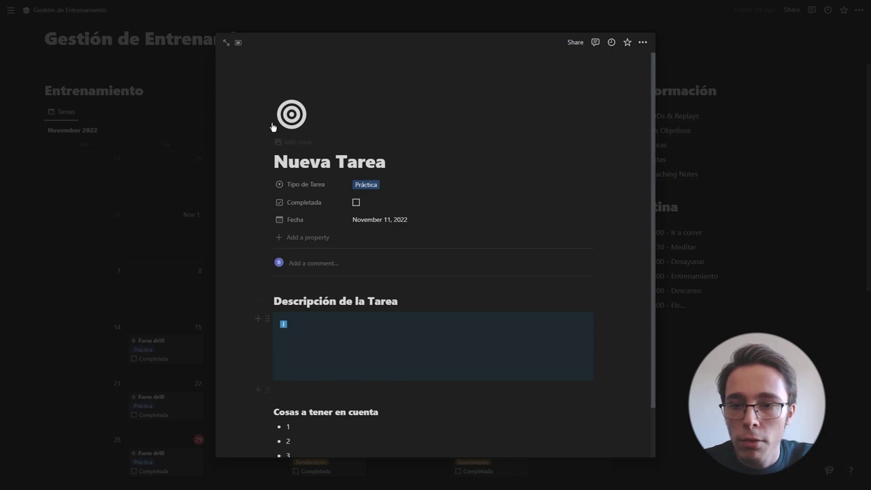
left_click(847, 262)
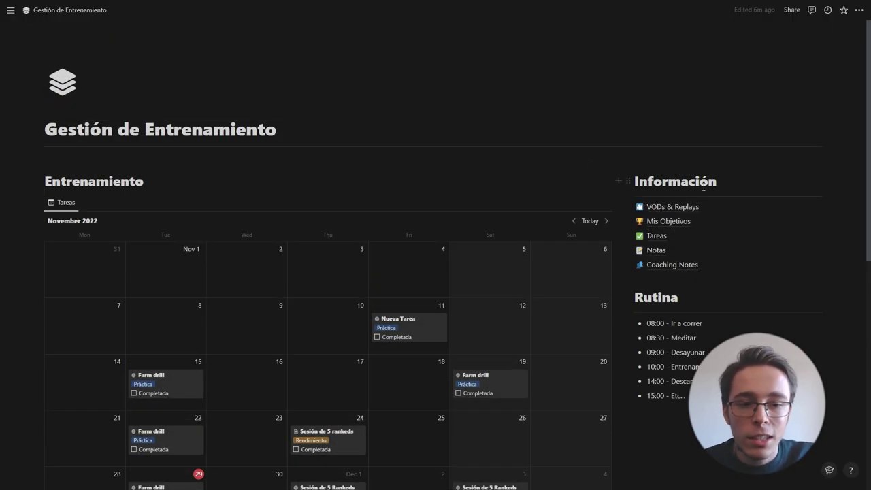
left_click(656, 207)
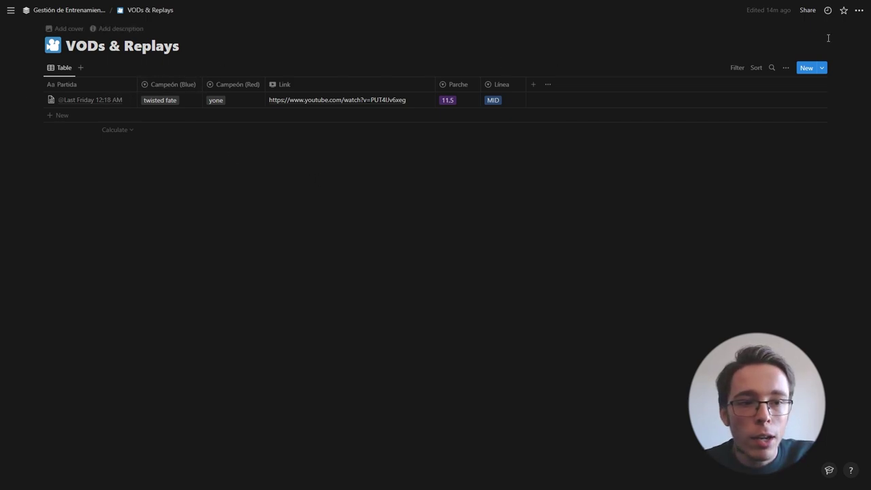
left_click(822, 69)
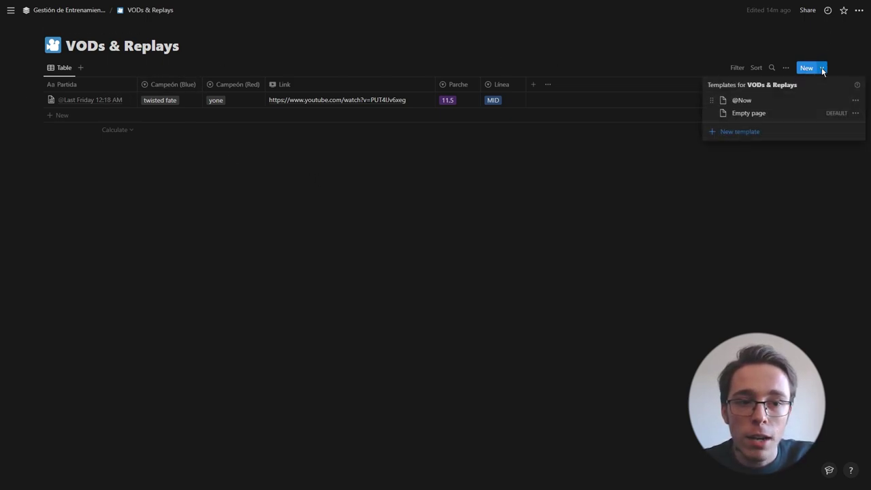
left_click(768, 102)
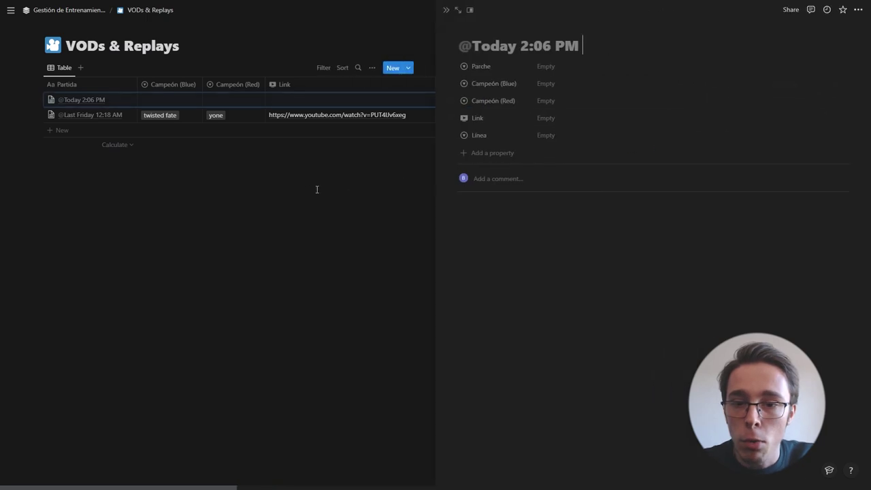
Step: Set the new replay entry's Parche to 11.5, Campeón (Blue) to nautilus and Campeón (Red) to leona
left_click(575, 67)
left_click(599, 97)
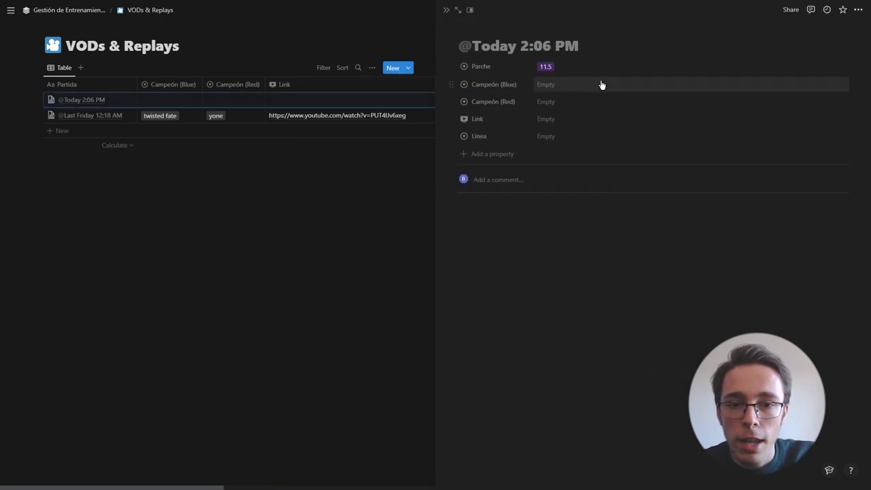
left_click(602, 84)
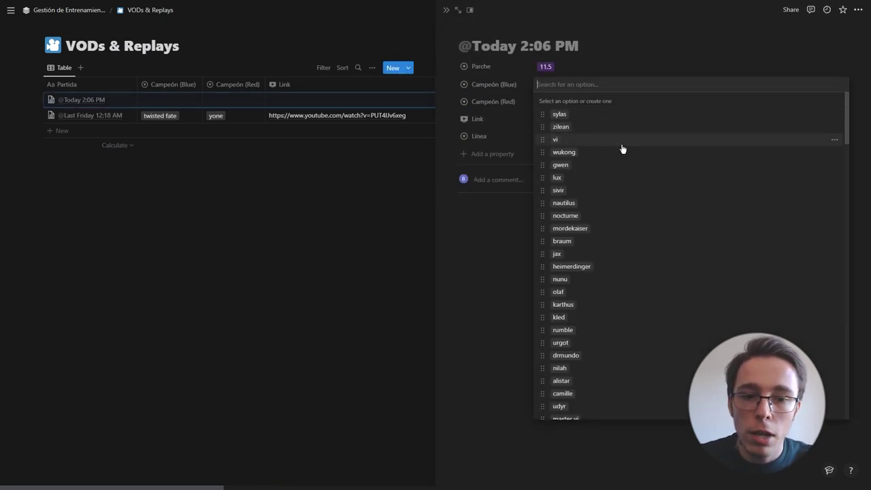
left_click(589, 204)
left_click(591, 102)
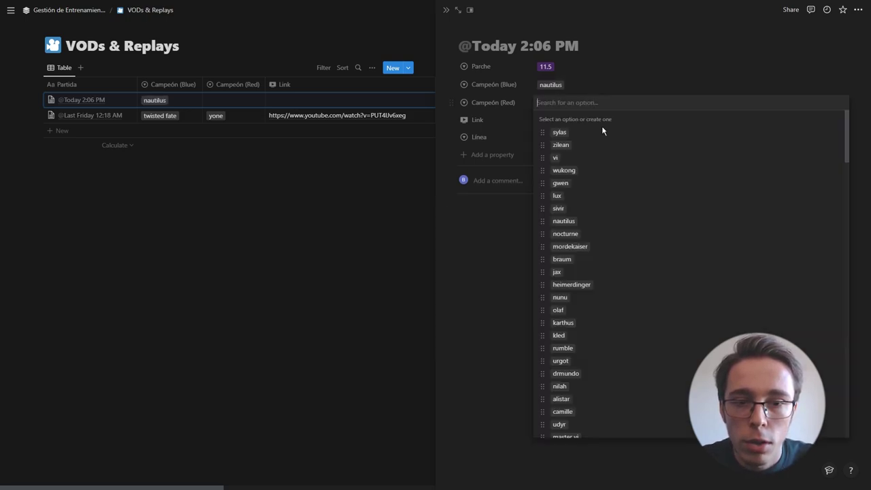
type("leo")
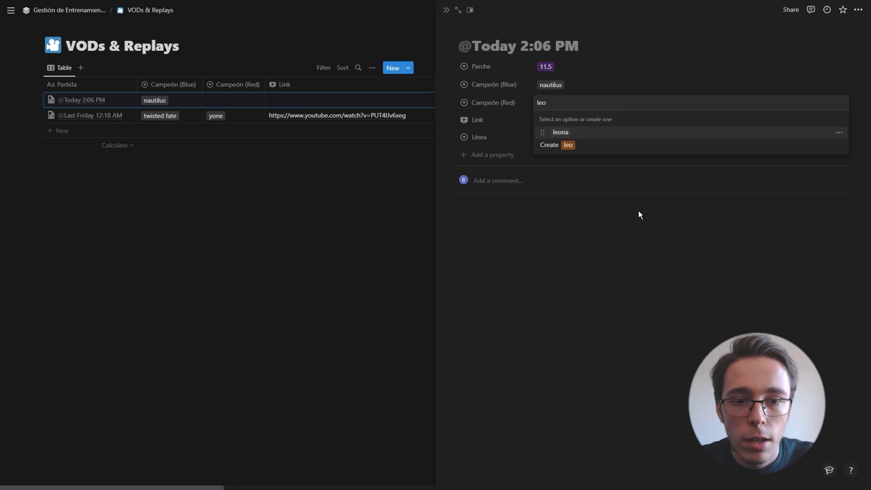
left_click(569, 131)
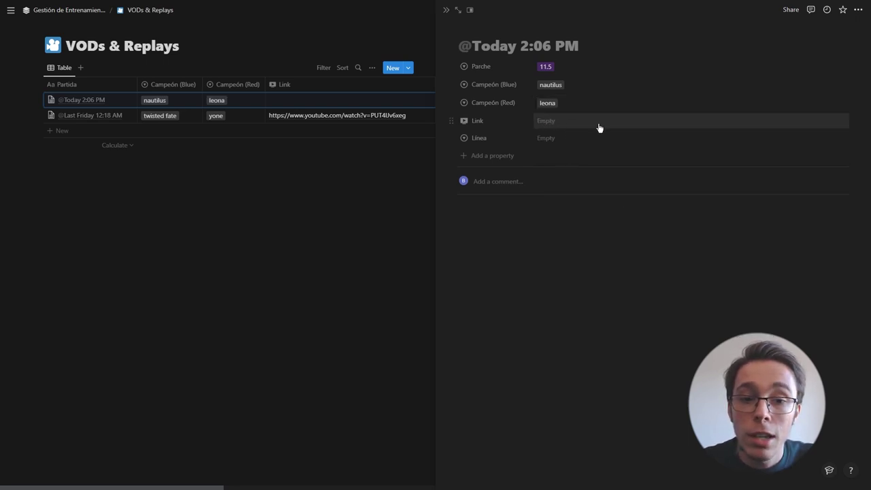
Step: Set the replay entry's Línea to SUPPORT and return to the Gestión de Entrenamiento page
left_click(544, 138)
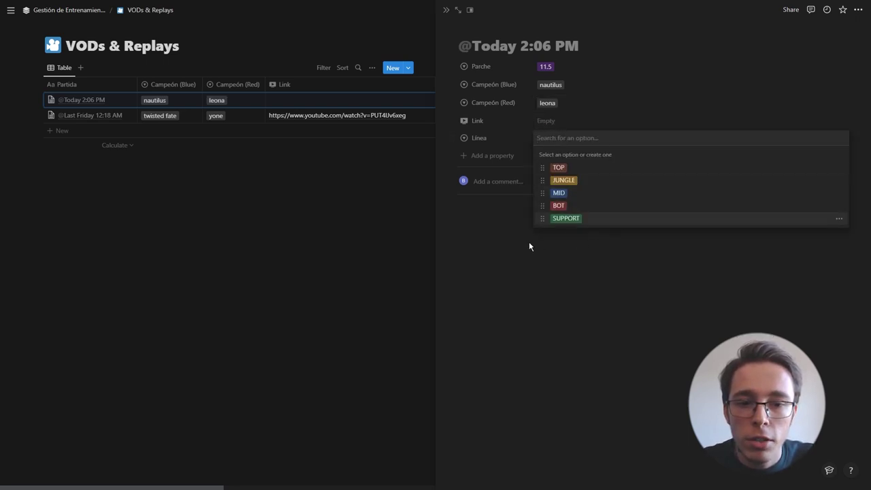
left_click(575, 219)
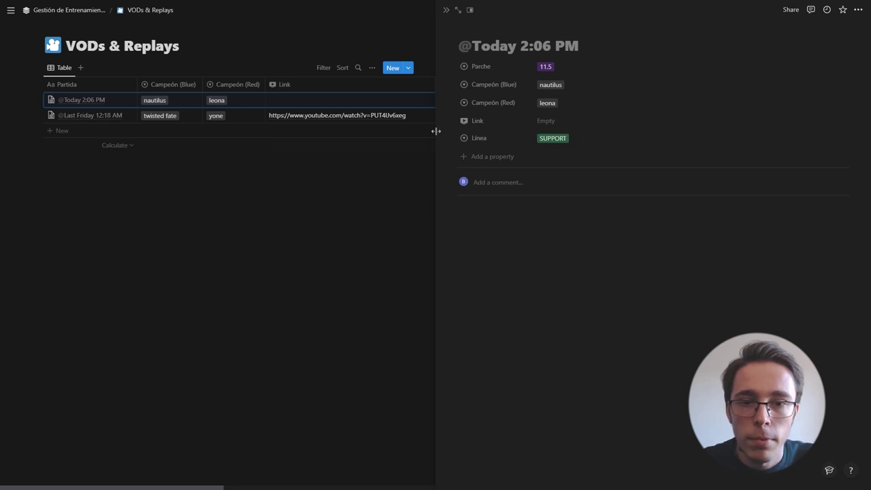
left_click(444, 14)
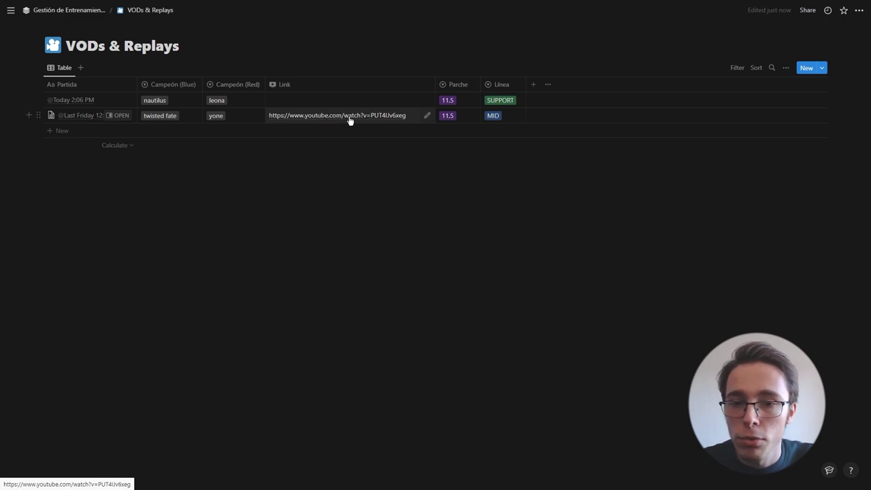
key("ctrl+[")
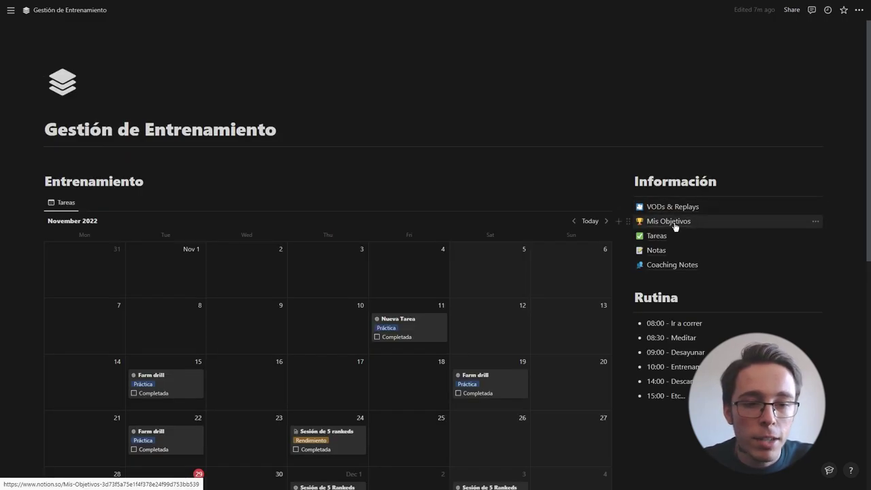
Step: In Mis Objetivos, check off the goal "Alcanzar la LEC" and move it into Objetivos Cumplidos
left_click(670, 222)
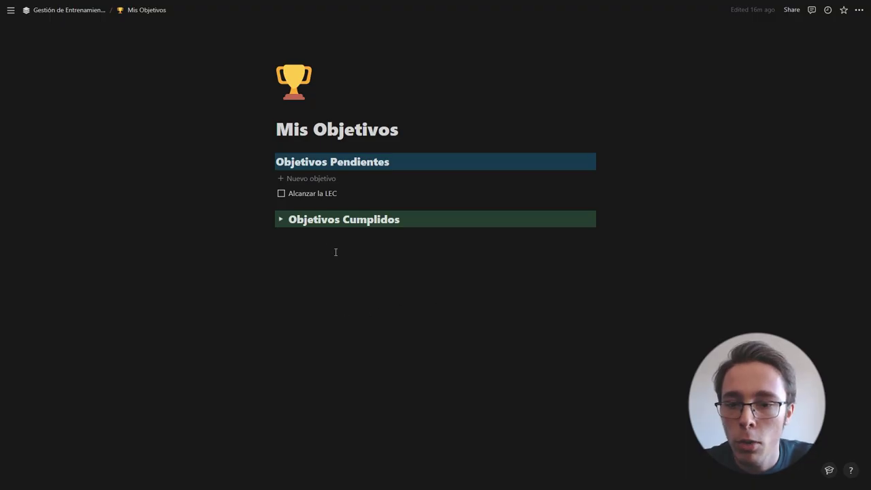
left_click(281, 194)
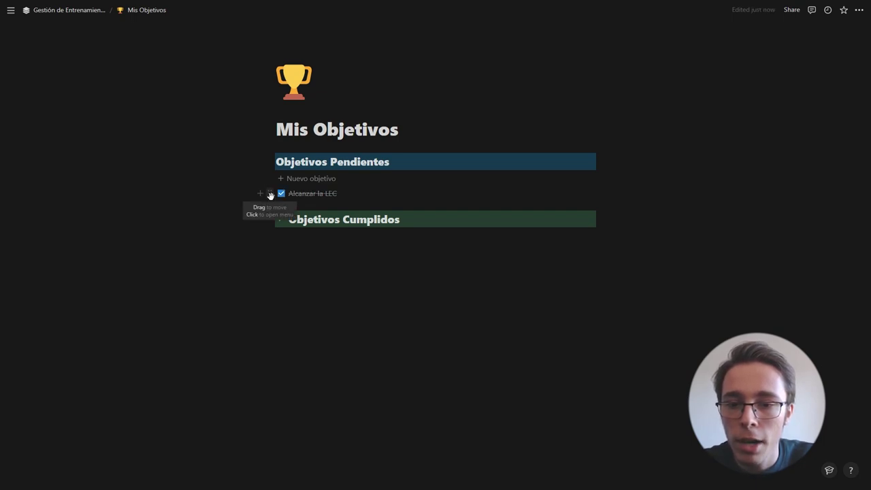
left_click_drag(268, 194, 309, 217)
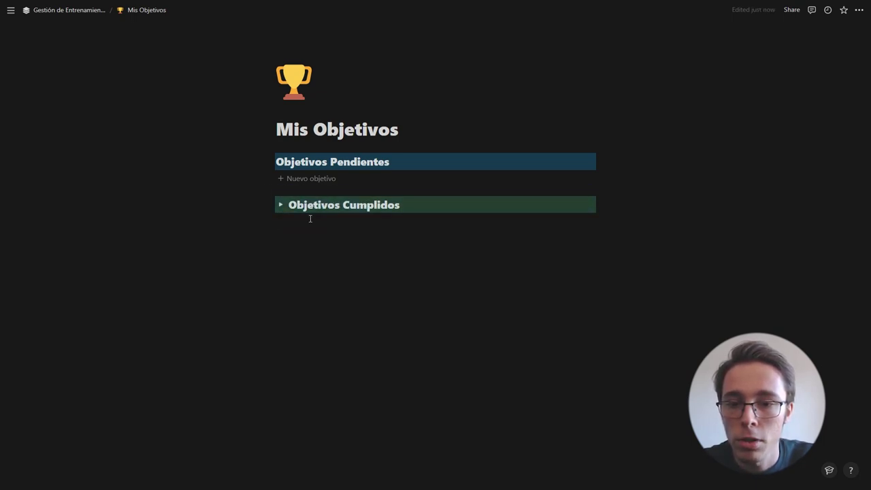
Step: Add the pending goal "Definimos el objetivo aquí", expand Objetivos Cumplidos and return to the Gestión de Entrenamiento page
left_click(334, 179)
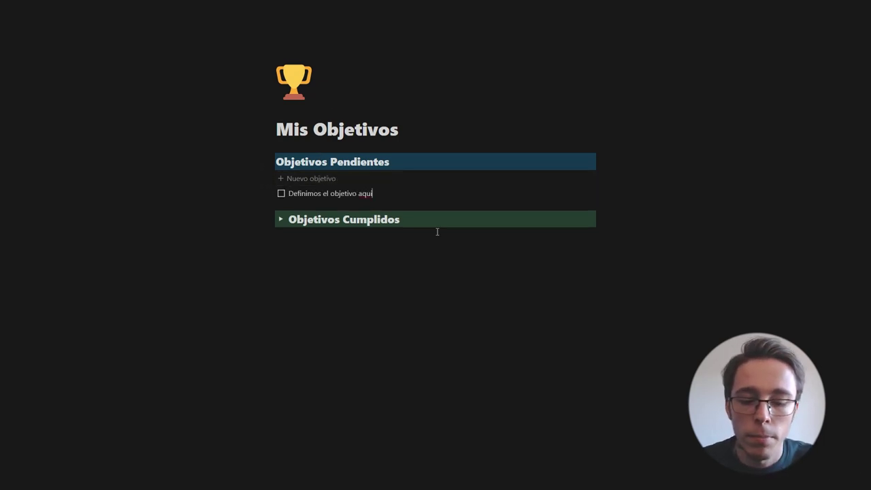
left_click(280, 219)
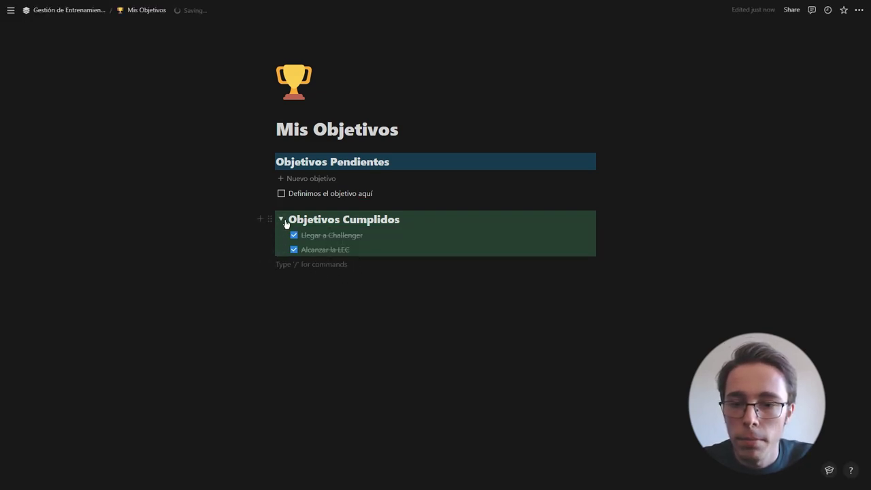
key("ctrl+[")
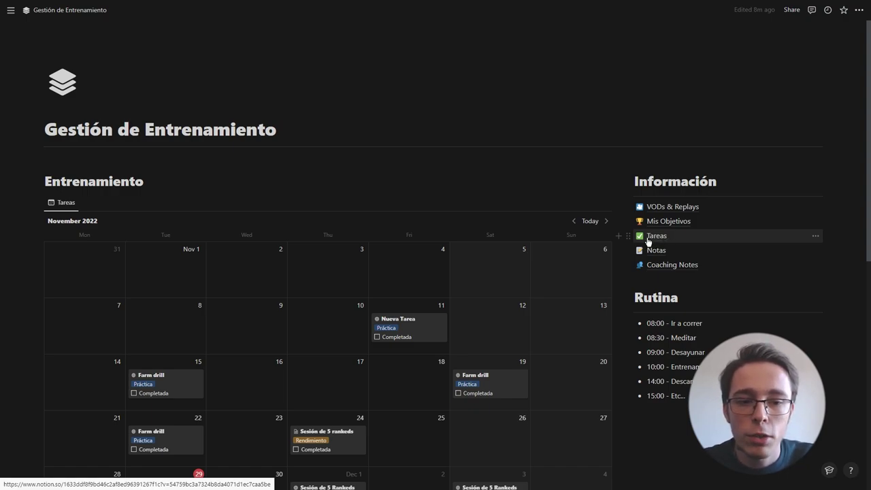
Step: Open Tareas from Información and mark the first four tasks in the Pendiente view as Completada
left_click(648, 240)
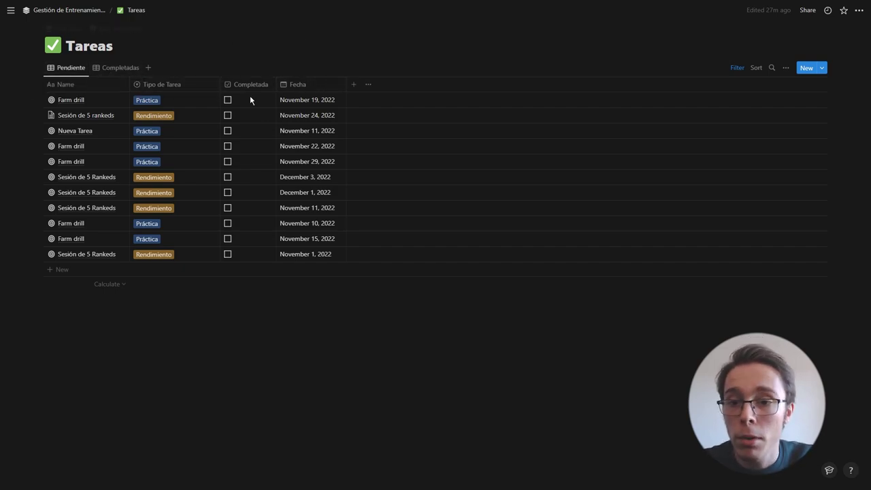
left_click(228, 100)
left_click(228, 100)
left_click(227, 100)
left_click(228, 100)
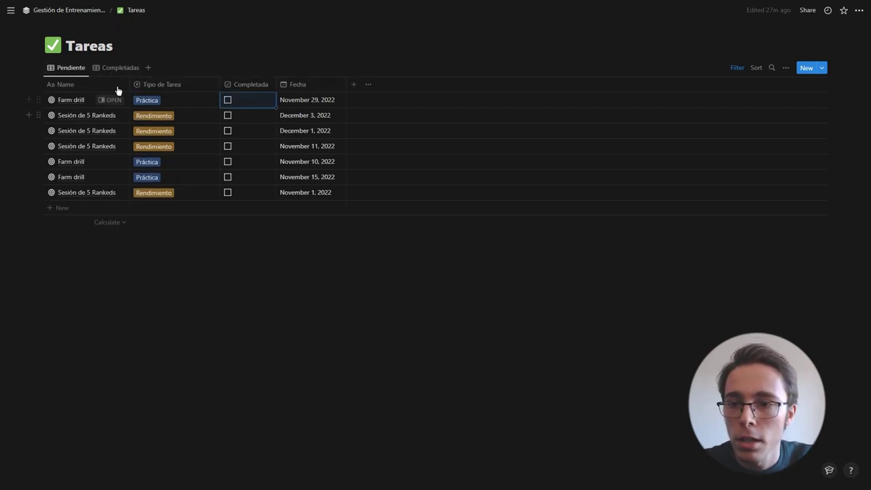
Step: In the Completadas view, unmark every task except the November 19 Farm drill and return to the Pendiente view
left_click(104, 70)
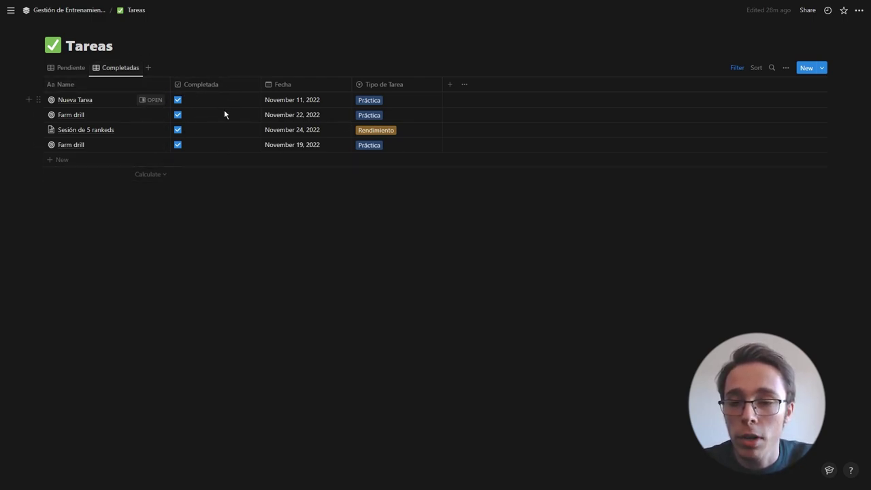
left_click(178, 100)
left_click(177, 100)
left_click(177, 100)
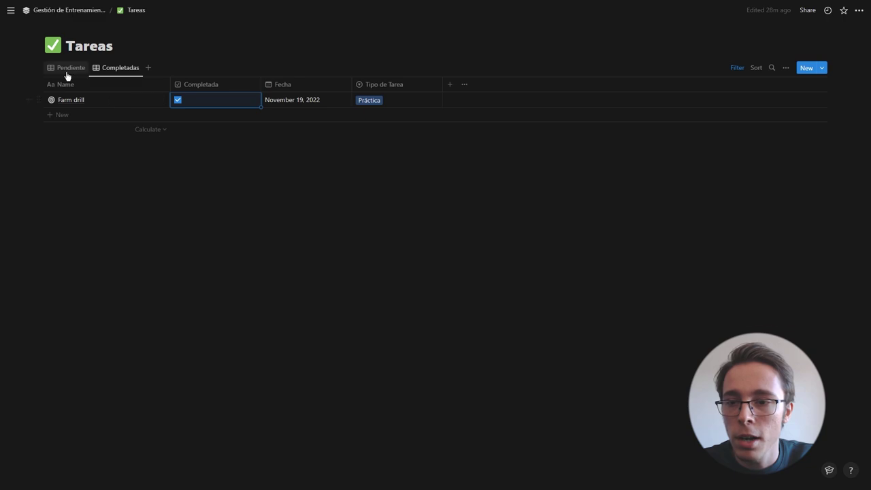
left_click(67, 68)
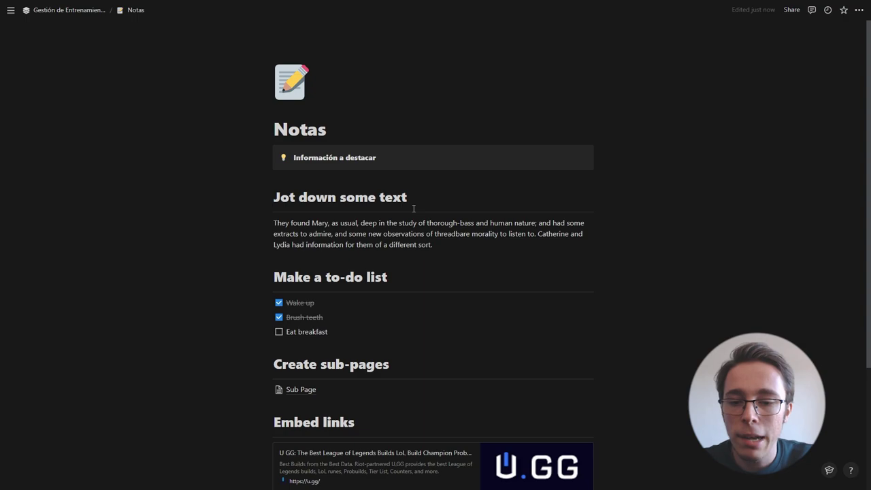
Step: Examine the Notas page's example sections and the Rutina list on the Gestión de Entrenamiento page
scroll(413, 208, "down", 2)
scroll(347, 134, "up", 2)
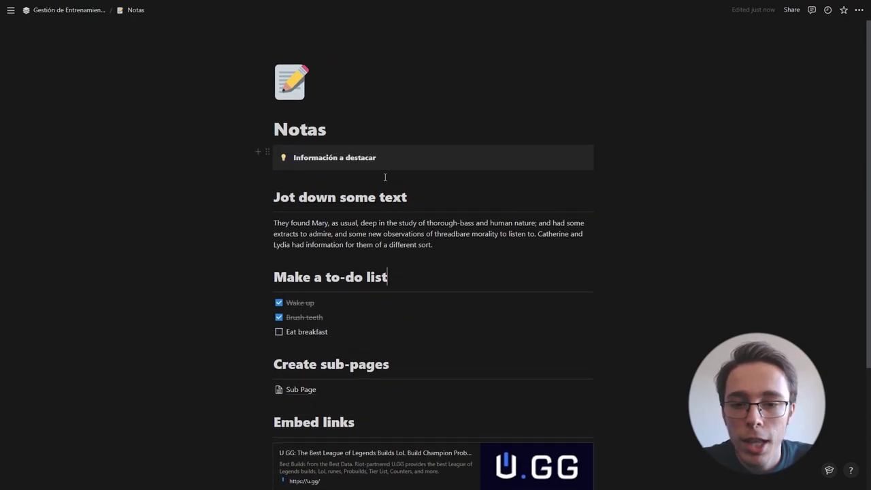
scroll(368, 352, "down", 2)
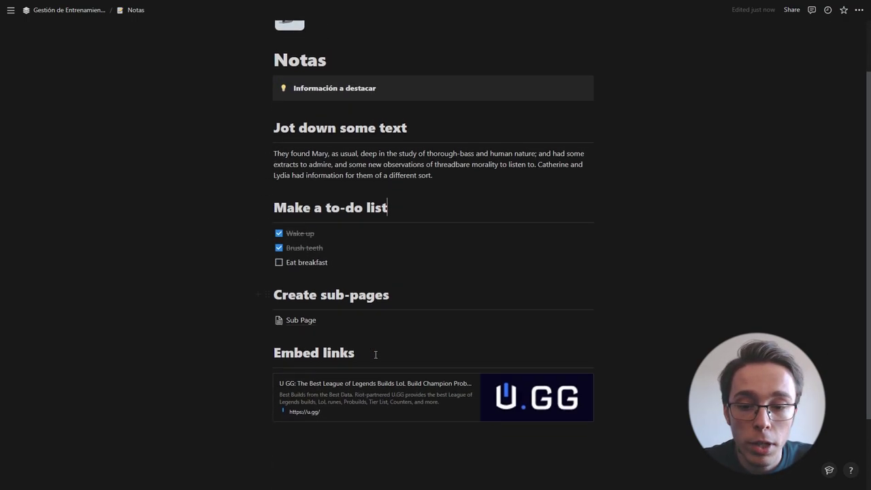
scroll(300, 345, "up", 1)
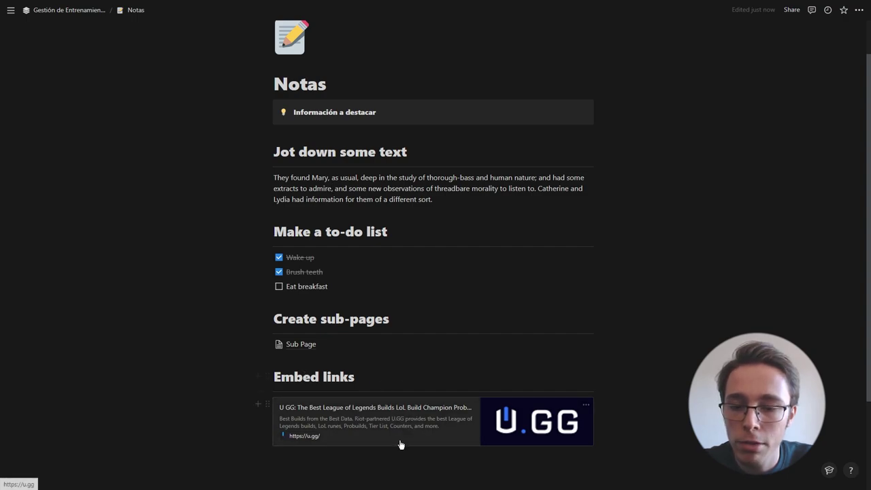
left_click_drag(319, 318, 390, 318)
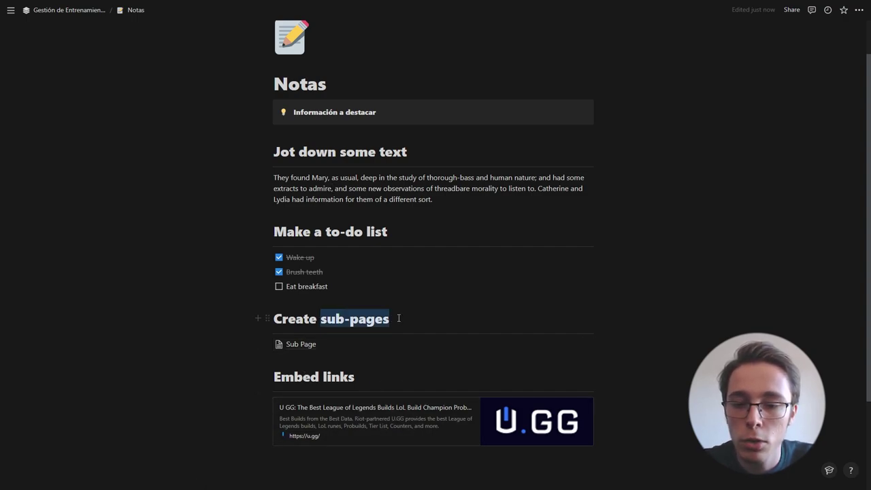
left_click(295, 319)
key("ctrl+[")
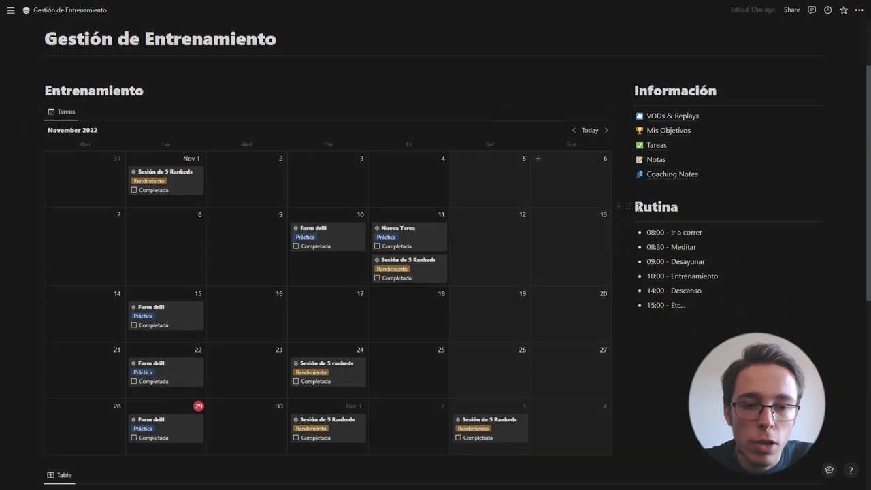
left_click_drag(634, 206, 694, 207)
left_click(694, 207)
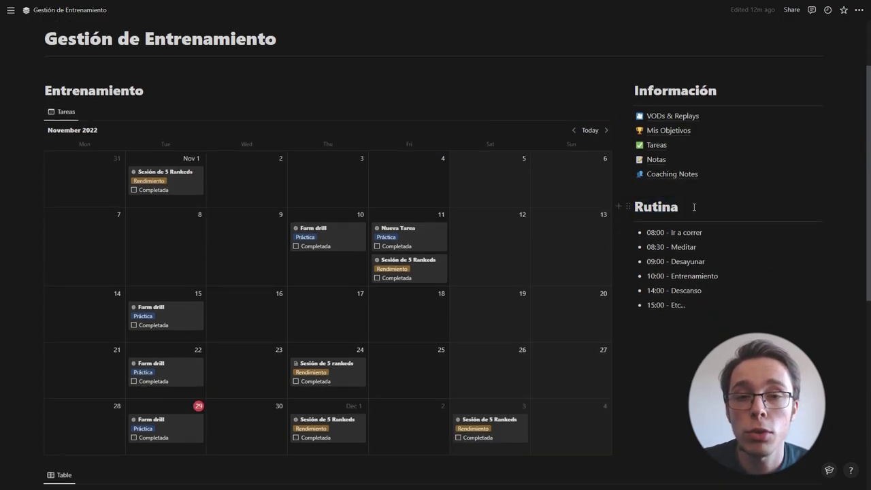
scroll(686, 211, "down", 8)
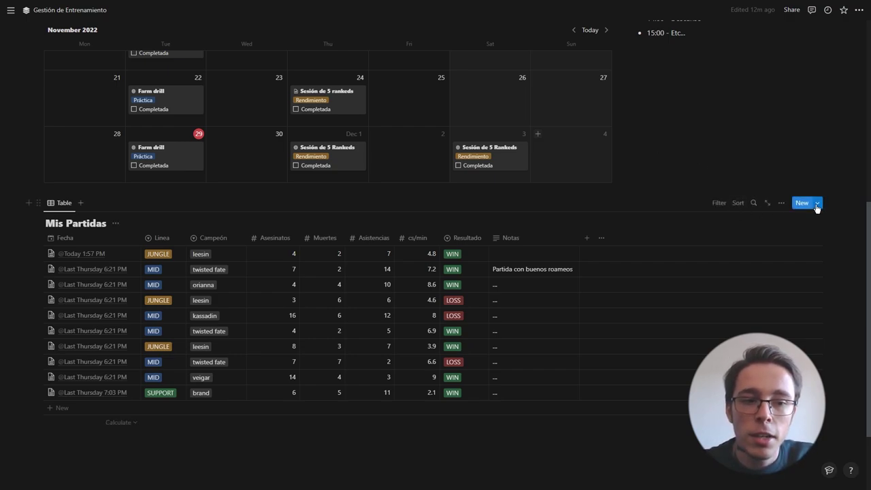
left_click(817, 204)
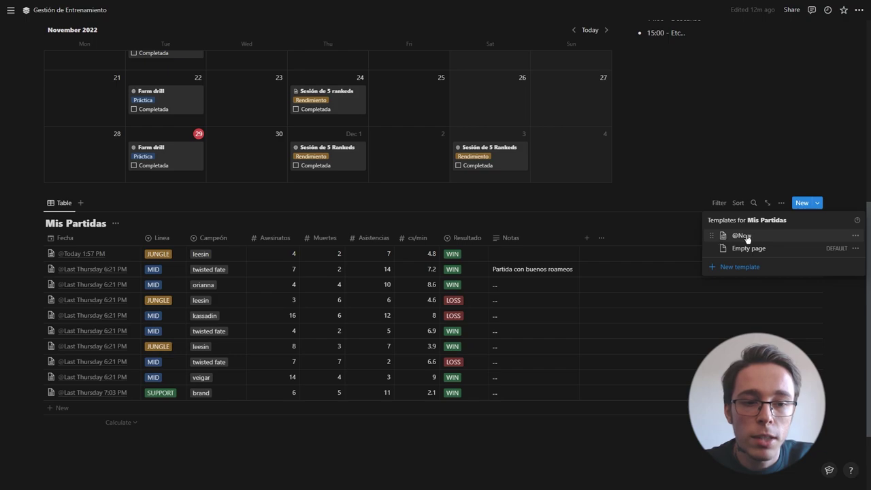
left_click(784, 238)
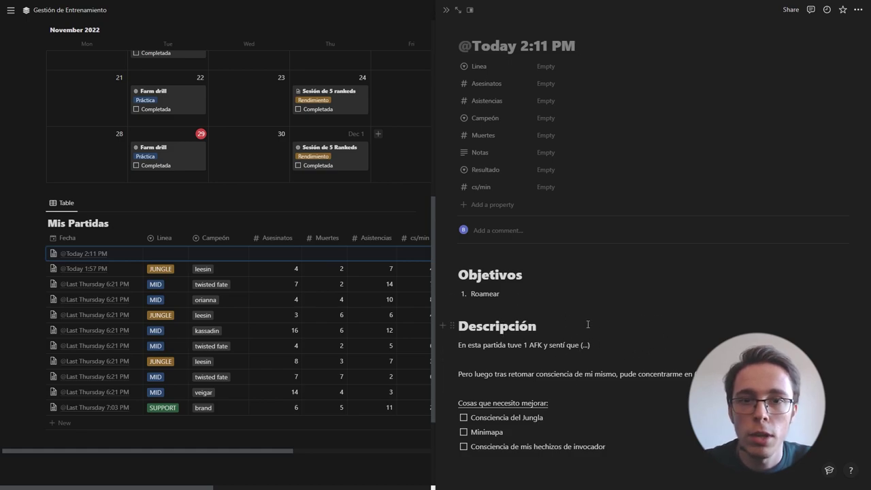
left_click_drag(675, 371, 492, 269)
key("BackSpace")
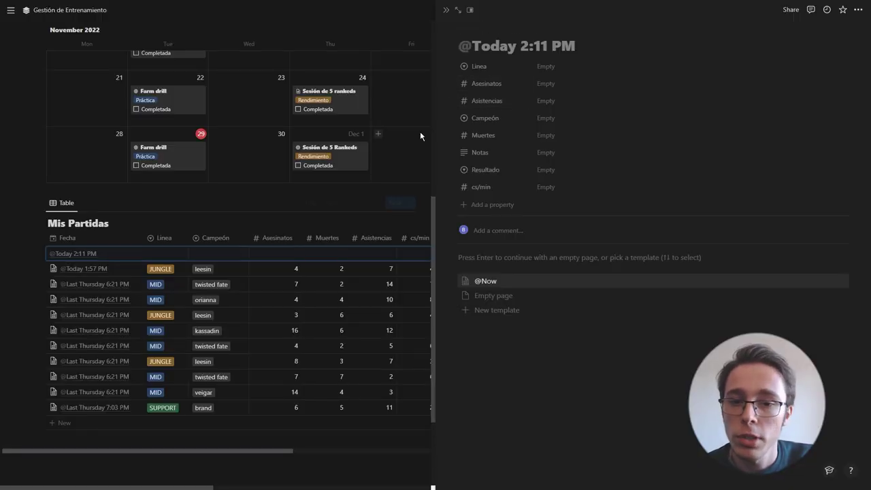
left_click(446, 14)
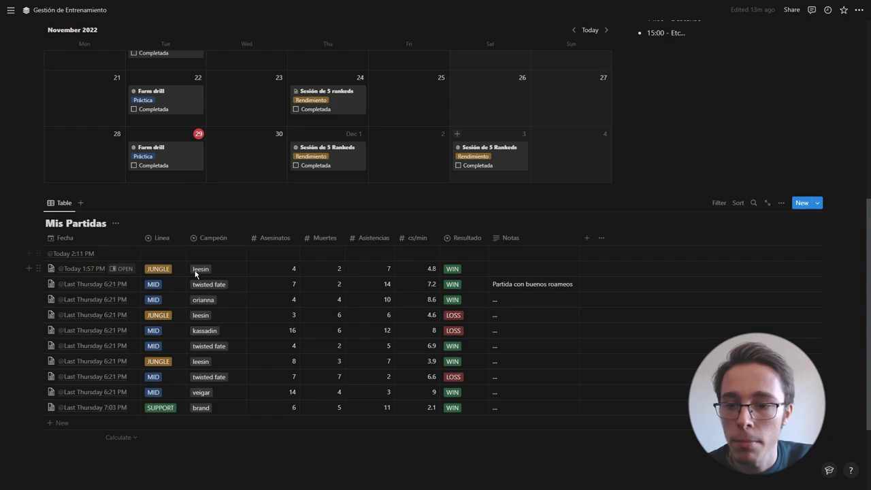
Step: Fill in the new Mis Partidas row with Linea MID, Campeón ahri and 7 Asesinatos
left_click(163, 253)
left_click(211, 310)
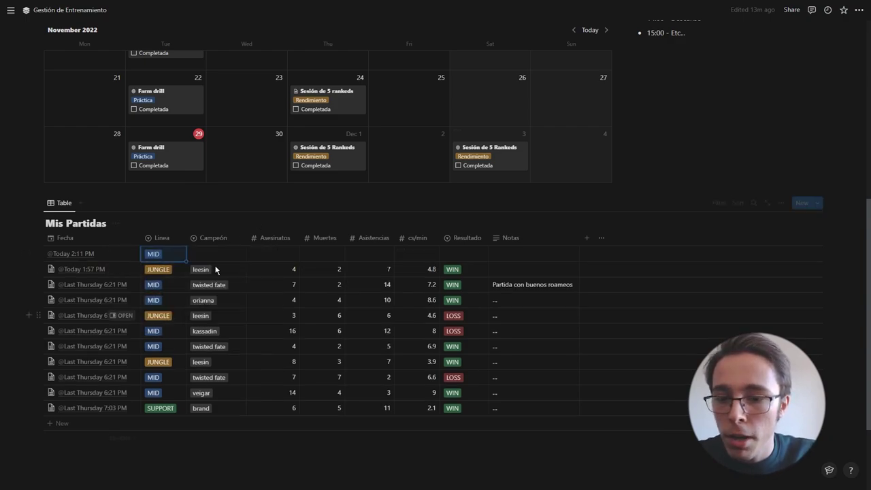
left_click(224, 253)
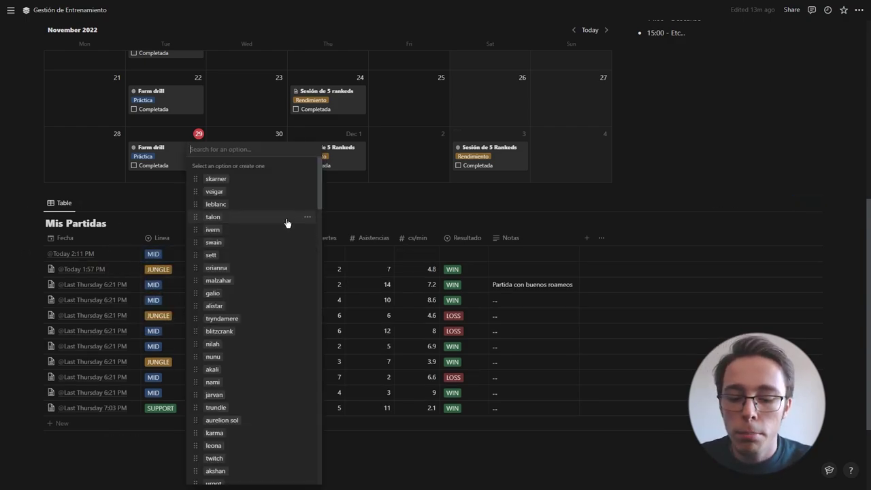
type("ahri")
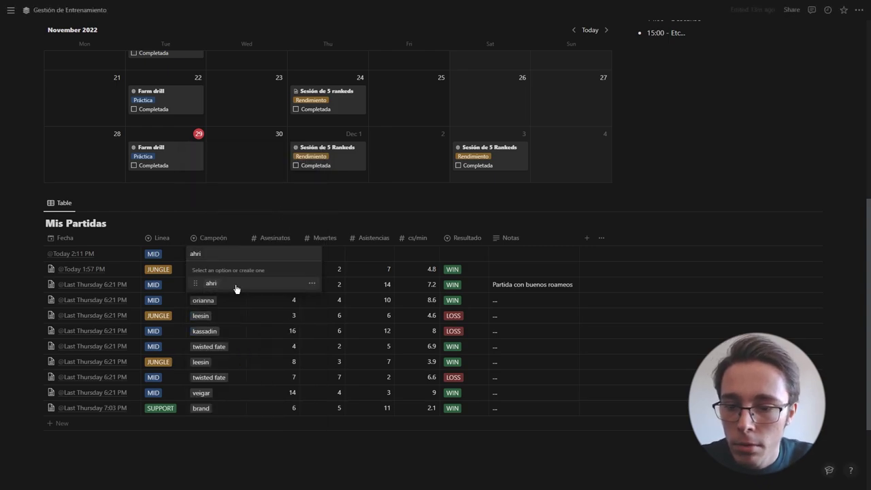
key("Return")
left_click(281, 256)
type("7")
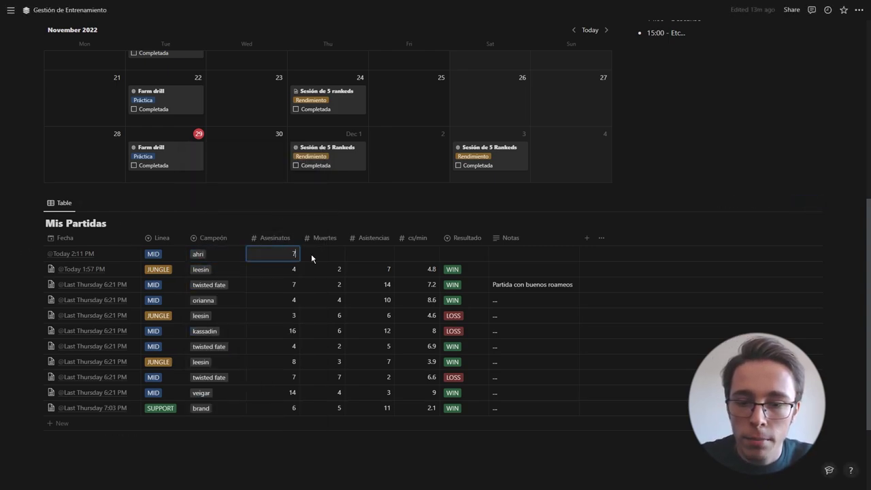